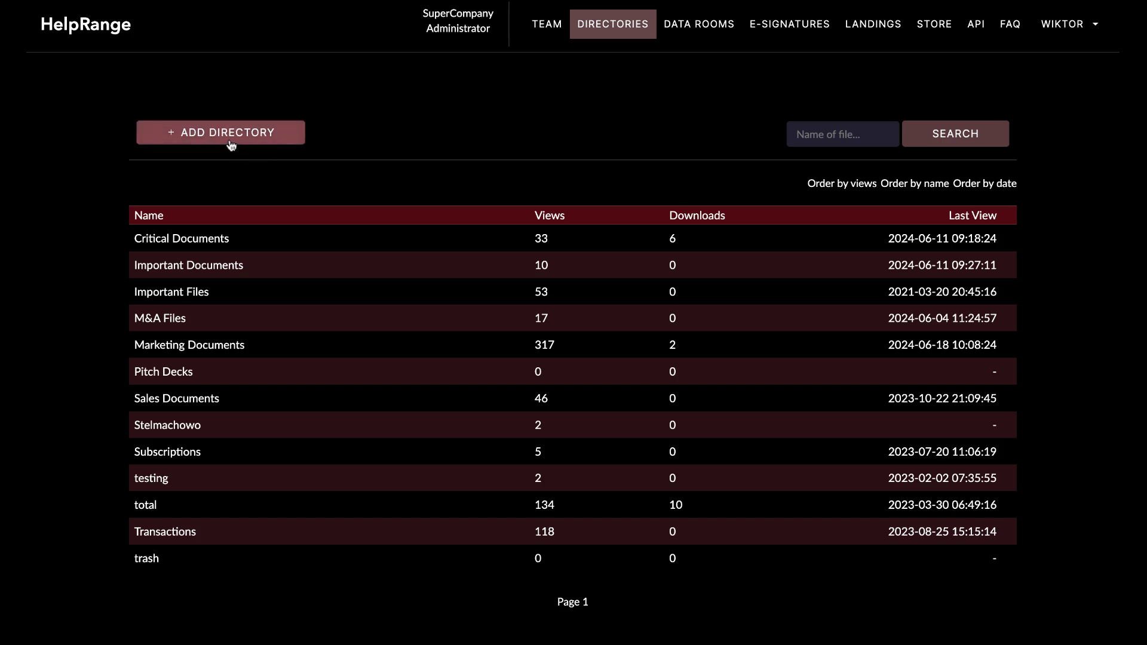
Add a new directory named 'Decks' and scroll down through its settings form.
left_click(233, 144)
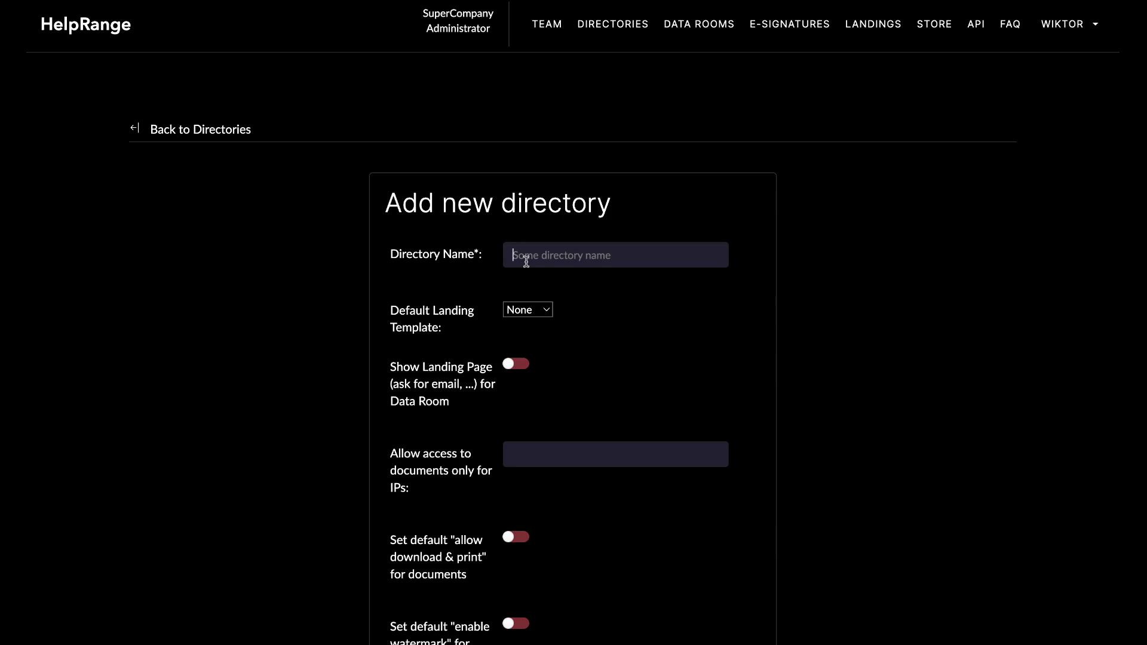
type("Decks")
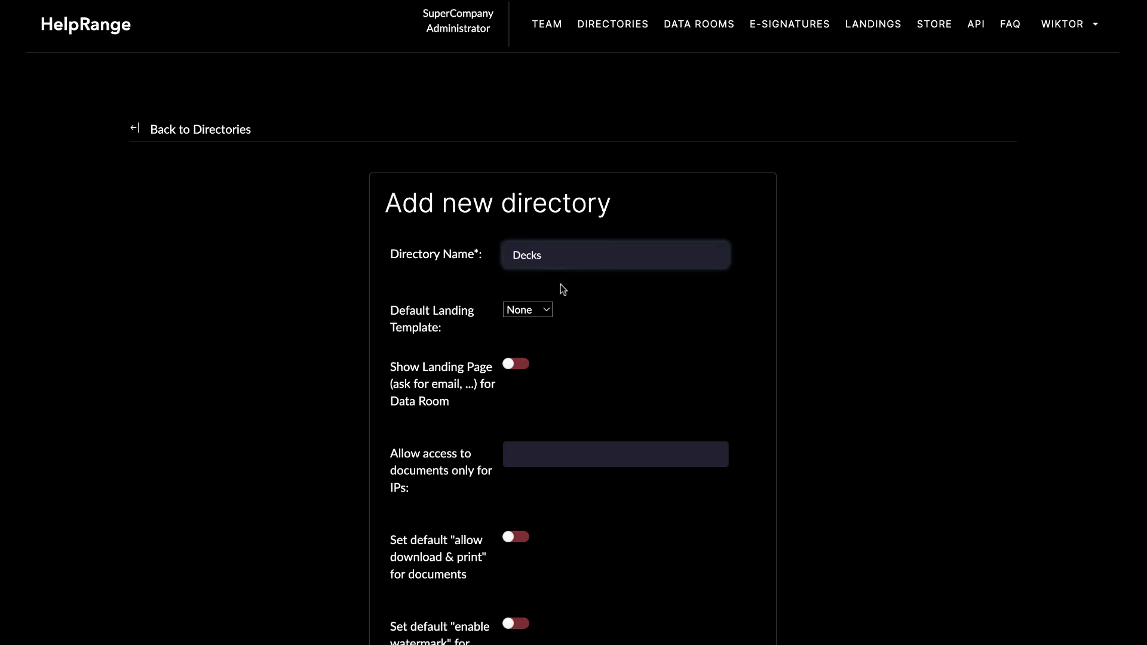
left_click(572, 289)
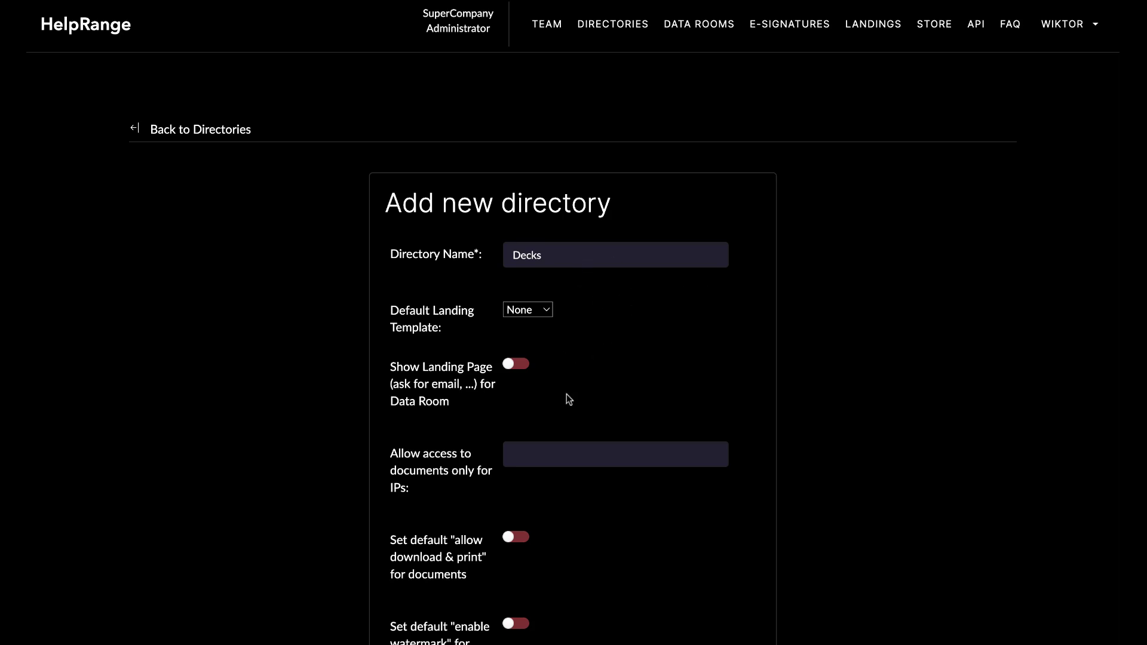
scroll(418, 443, "down", 3)
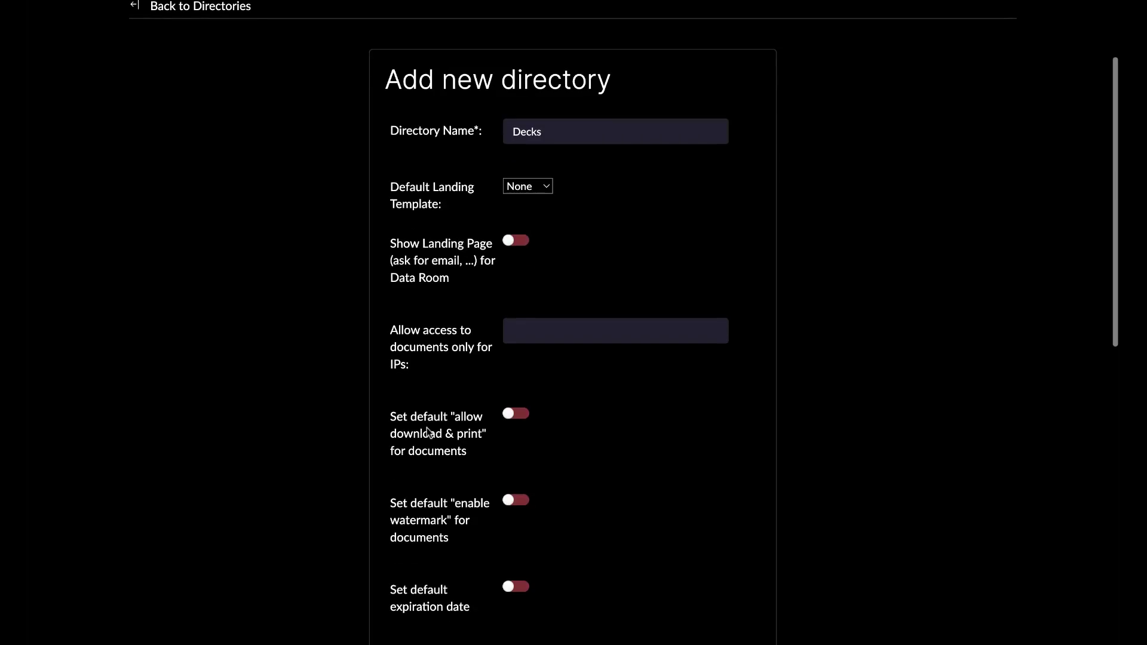
scroll(579, 392, "down", 1)
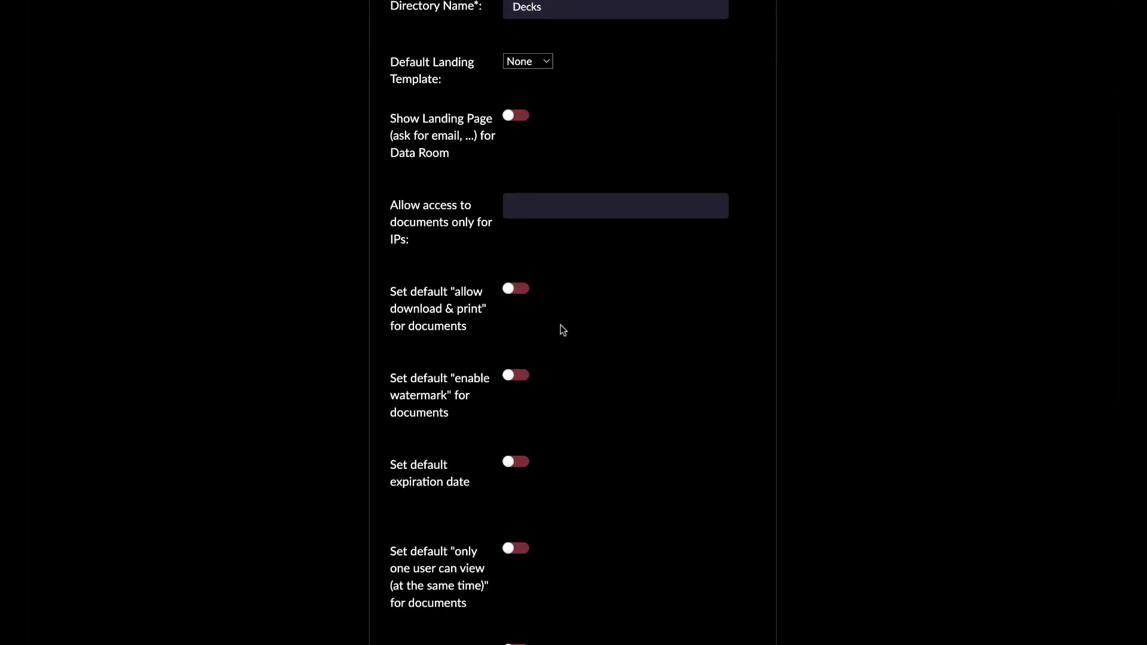
scroll(617, 400, "down", 1)
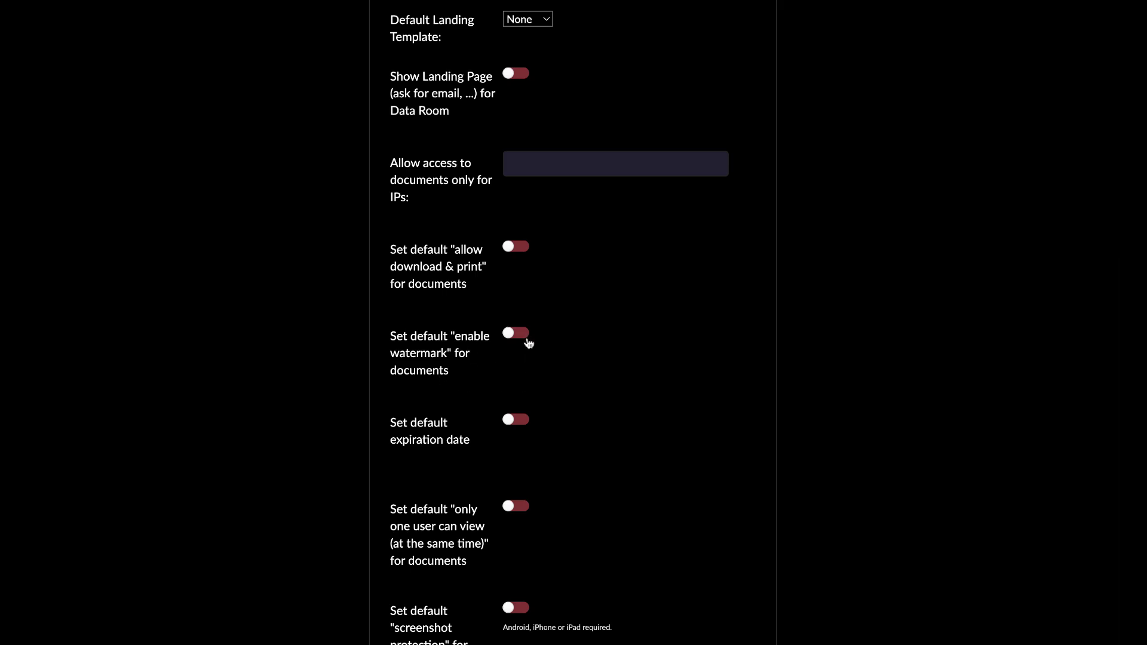
Switch on 'Set default enable watermark for documents' and scroll to the bottom of the form.
left_click(529, 343)
scroll(459, 483, "down", 4)
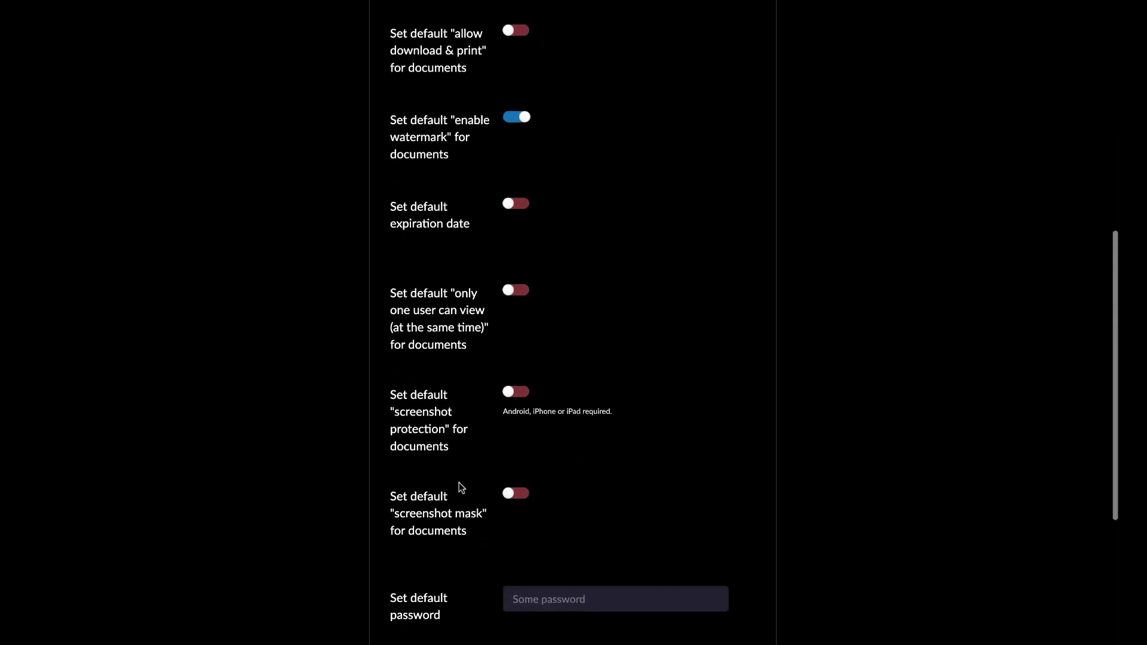
scroll(459, 483, "down", 1)
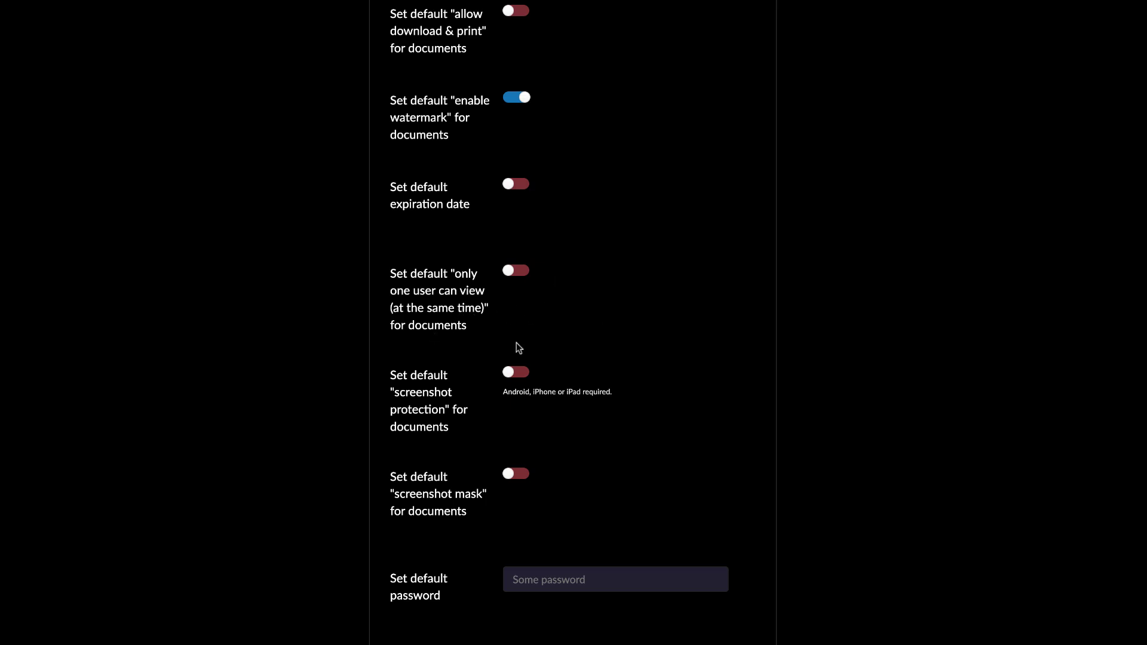
scroll(517, 343, "down", 3)
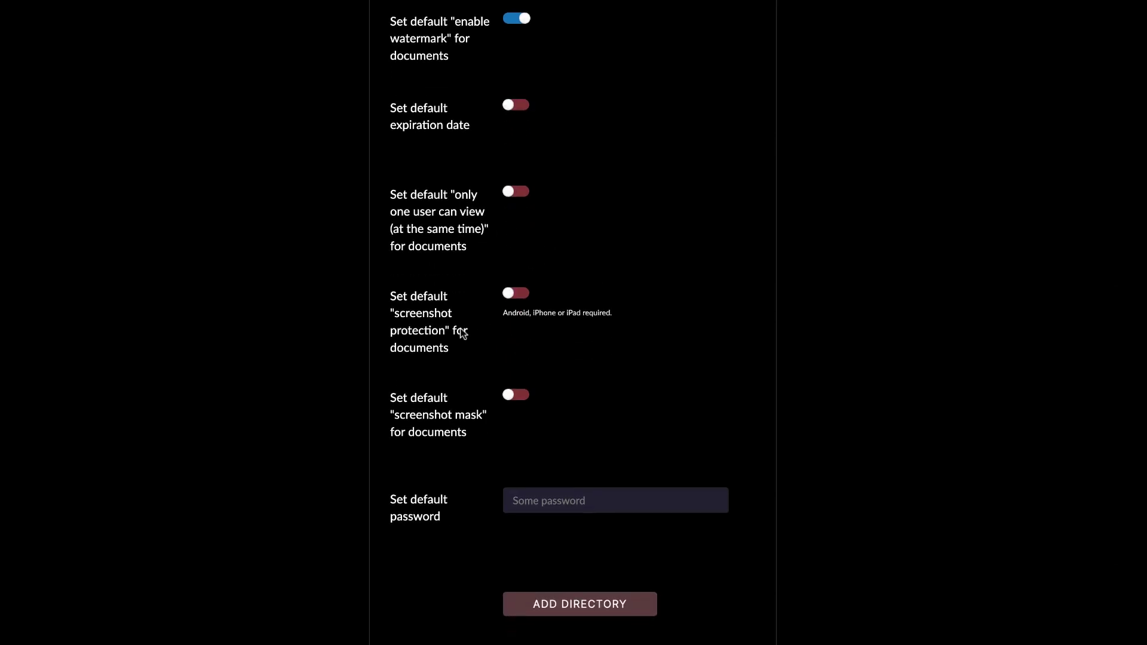
scroll(447, 441, "down", 1)
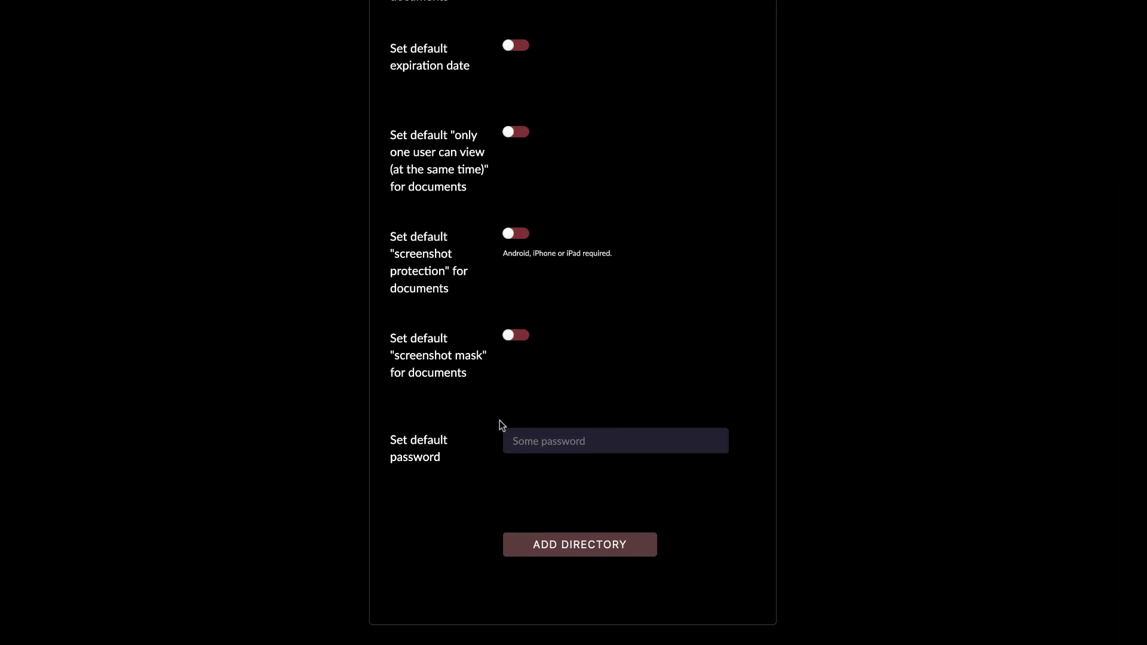
scroll(500, 421, "down", 2)
scroll(500, 420, "up", 8)
scroll(635, 359, "up", 3)
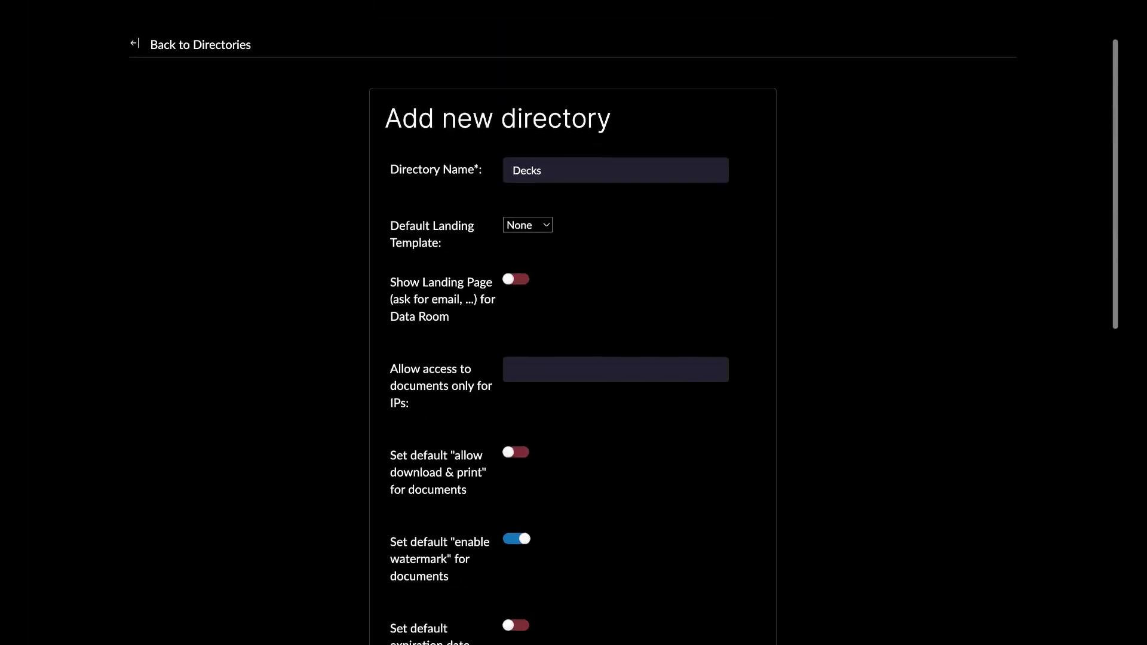
scroll(635, 359, "down", 4)
scroll(652, 374, "down", 7)
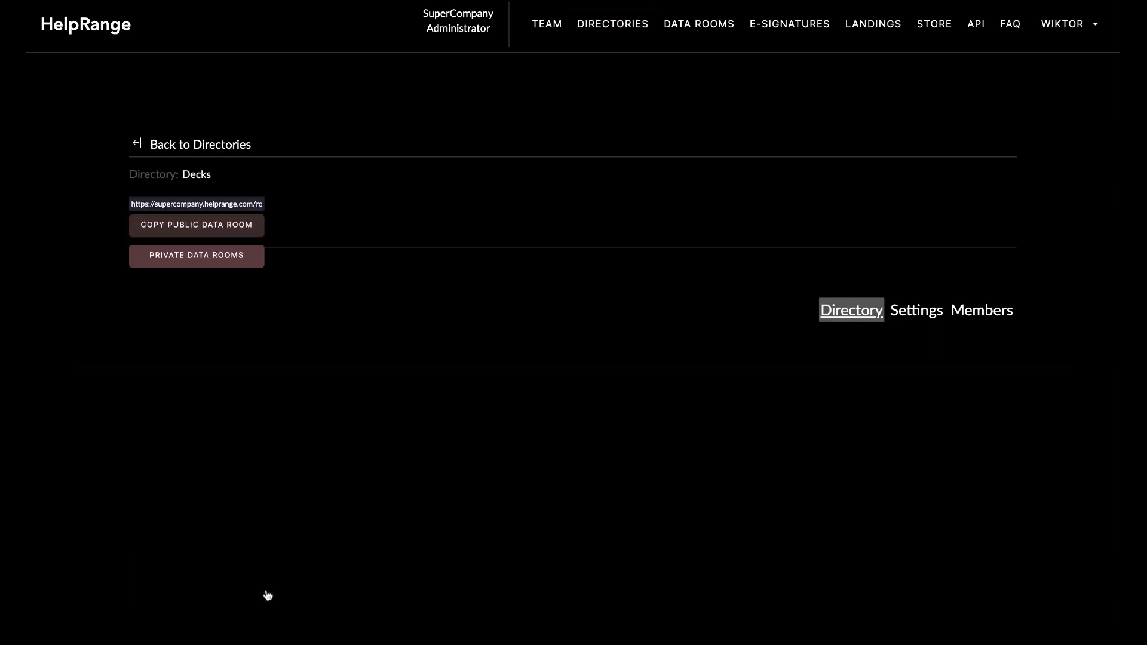
Upload my pitch deck.pdf into the Decks directory and close the Access Control dialog.
scroll(362, 397, "down", 1)
scroll(364, 403, "down", 3)
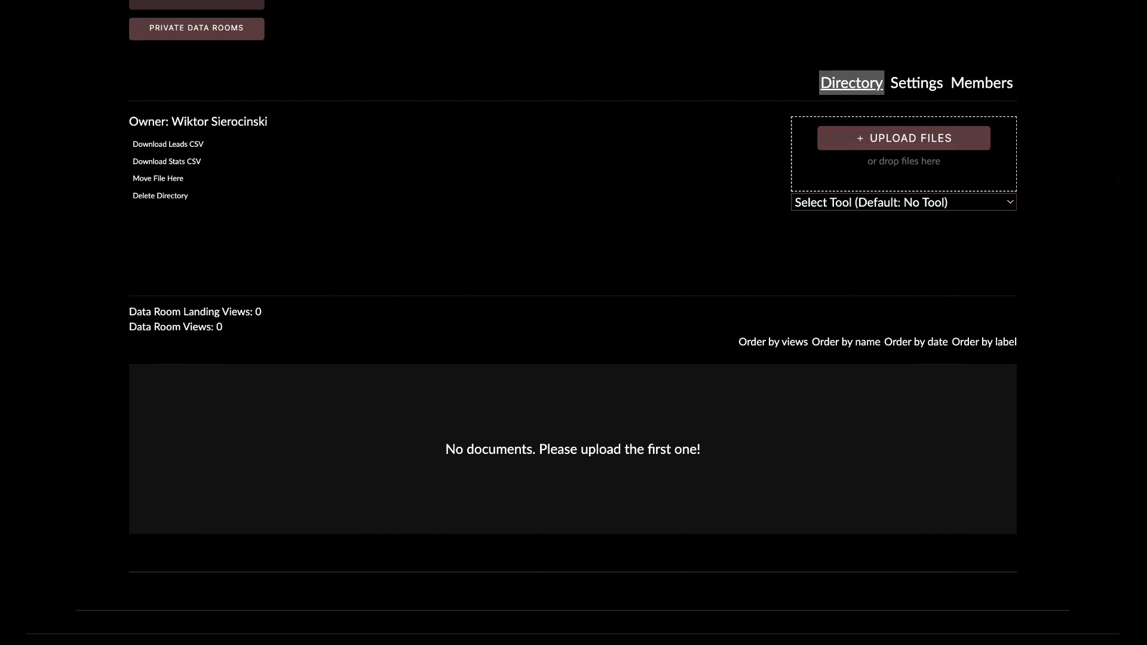
left_click(904, 138)
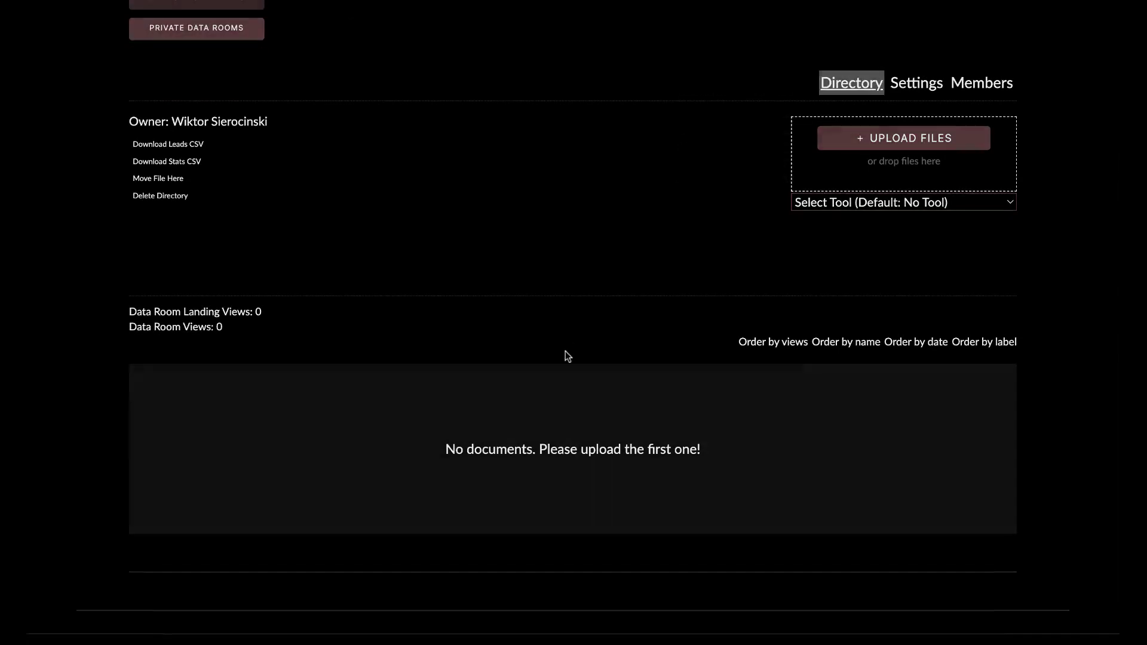
scroll(414, 476, "down", 3)
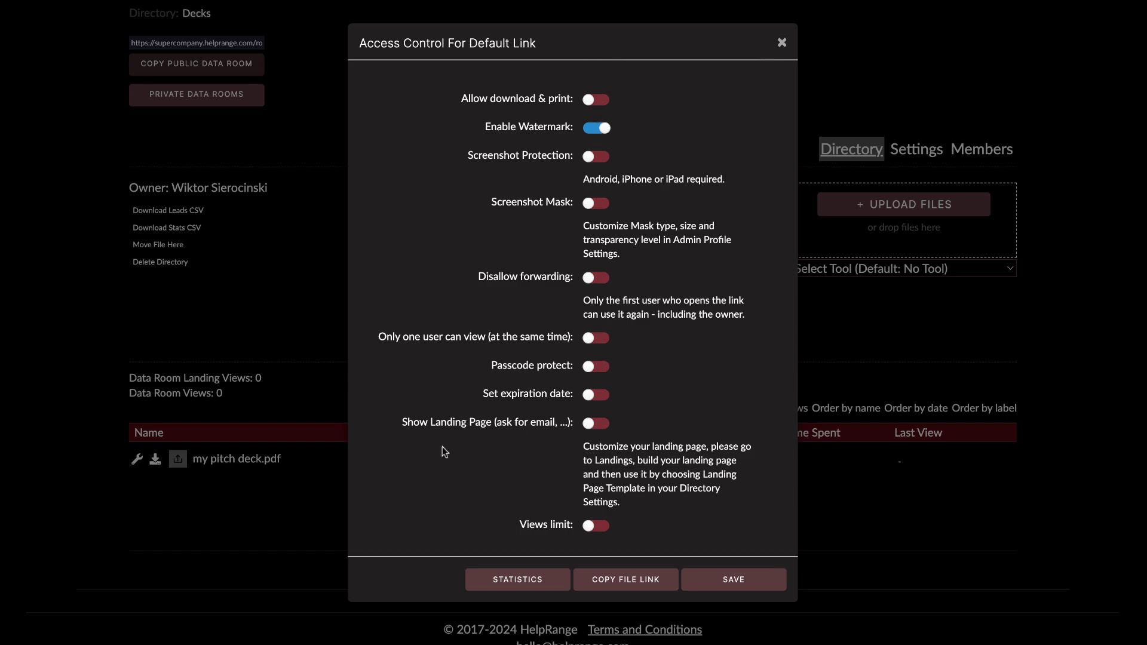
left_click(781, 43)
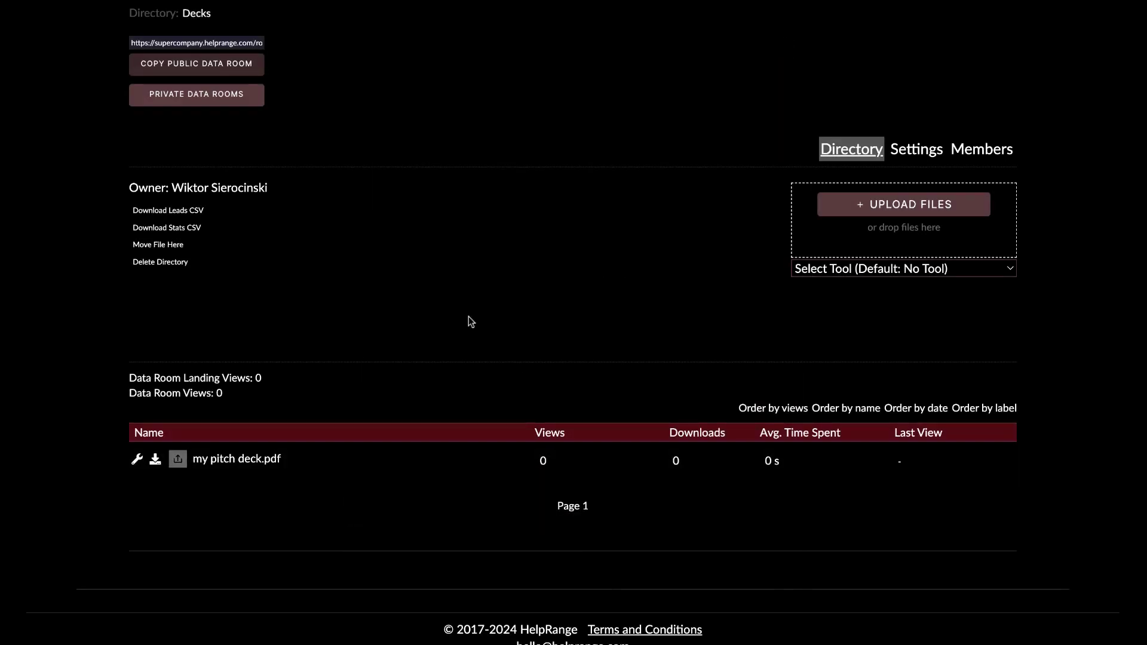
scroll(470, 322, "down", 1)
scroll(468, 322, "up", 3)
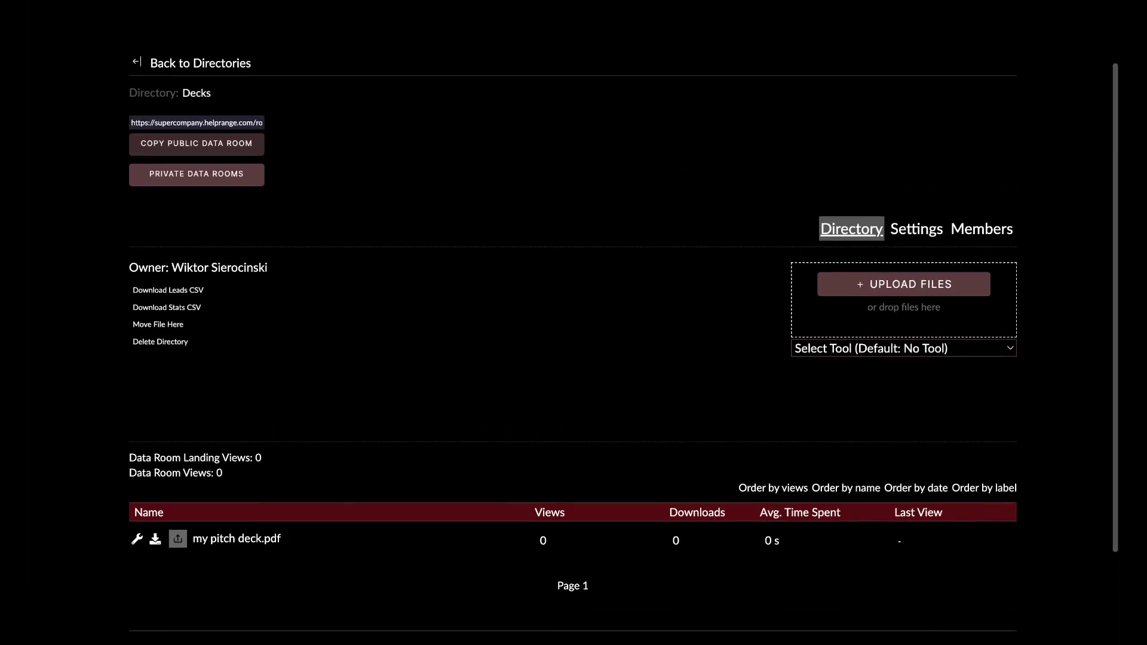
scroll(574, 322, "down", 2)
scroll(574, 322, "up", 3)
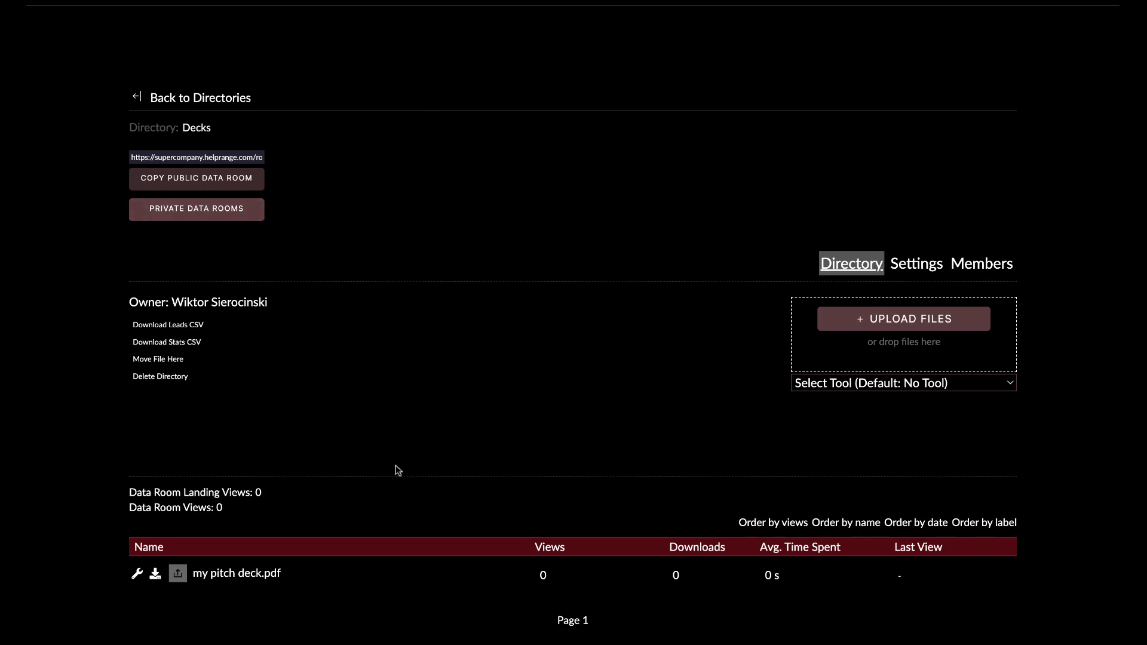
scroll(404, 465, "down", 1)
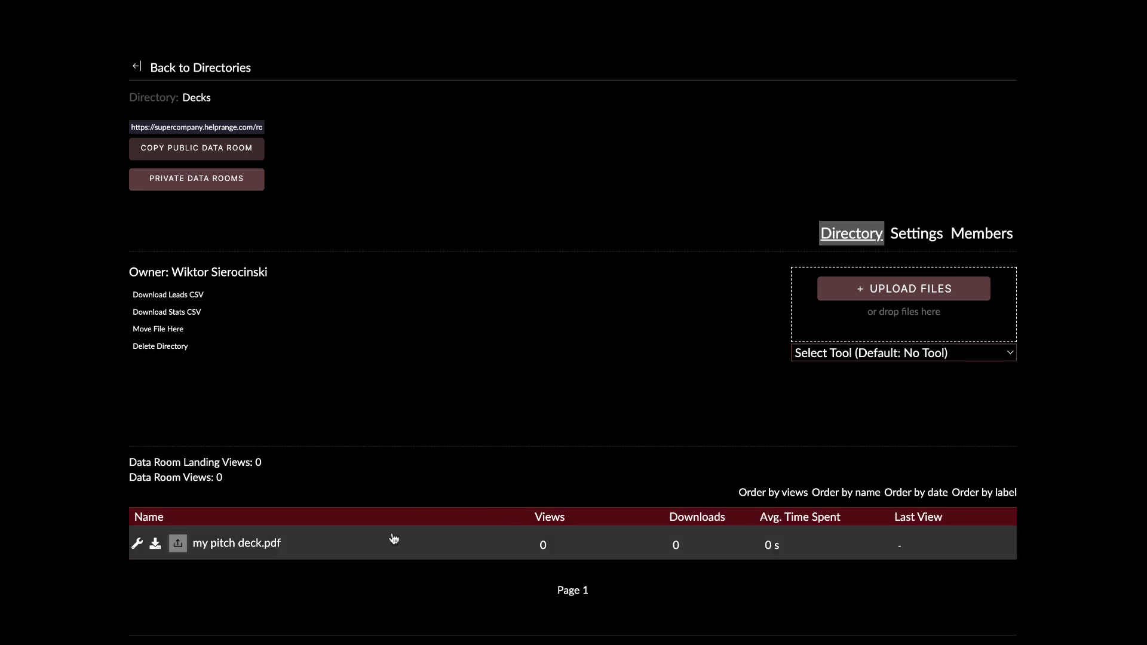
scroll(522, 480, "up", 3)
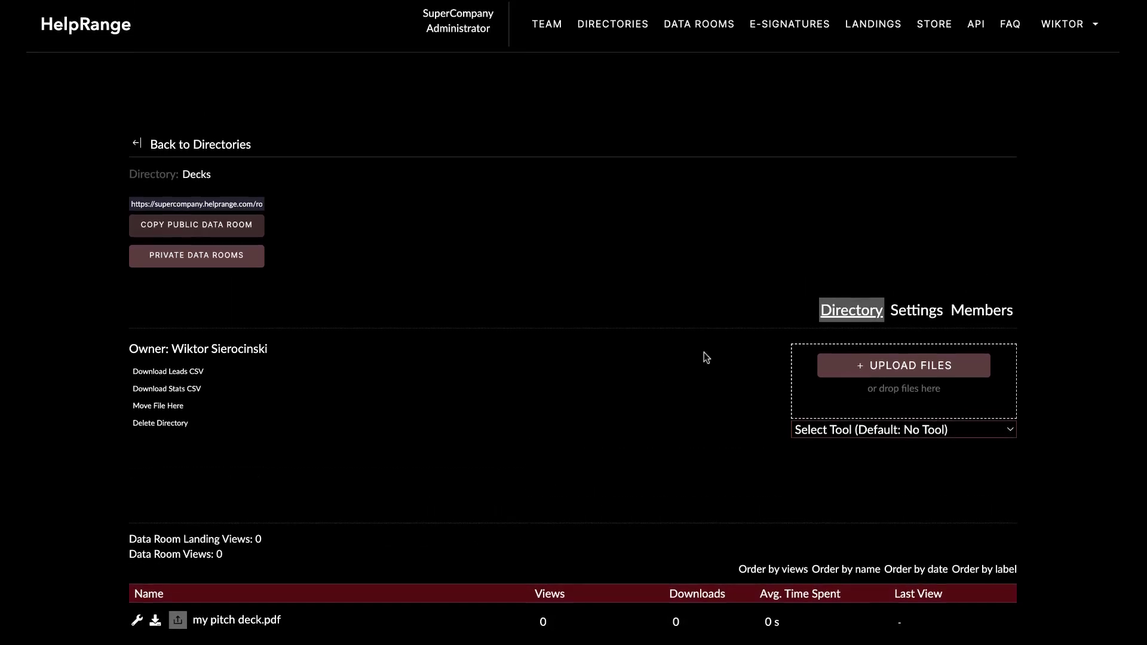
scroll(621, 272, "down", 1)
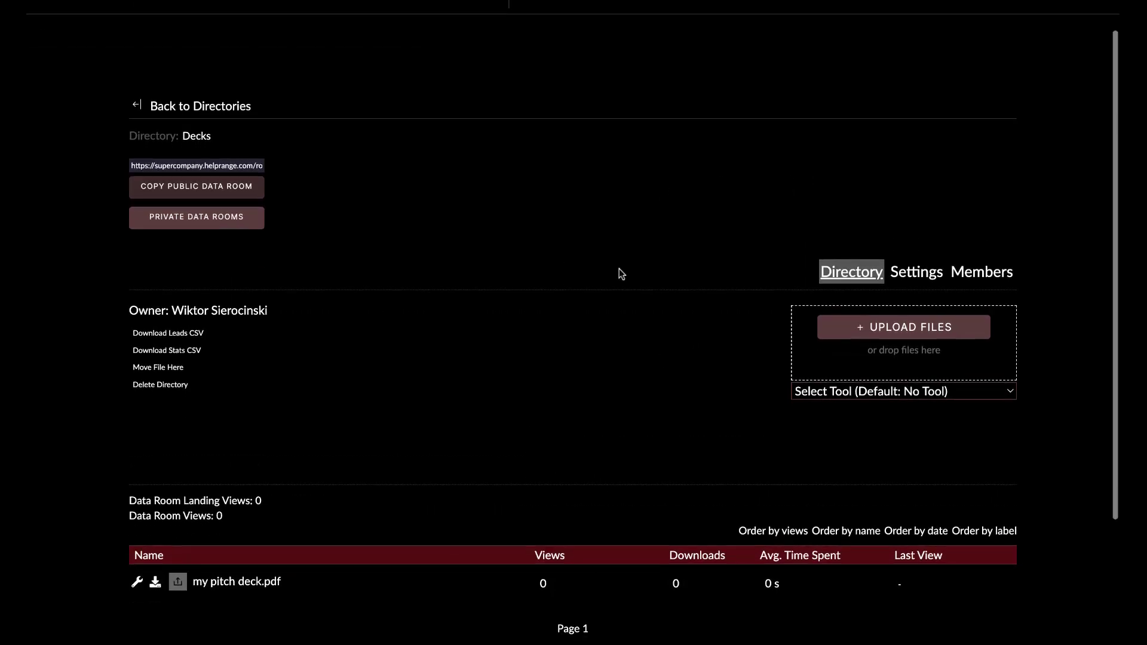
mouse_move(184, 232)
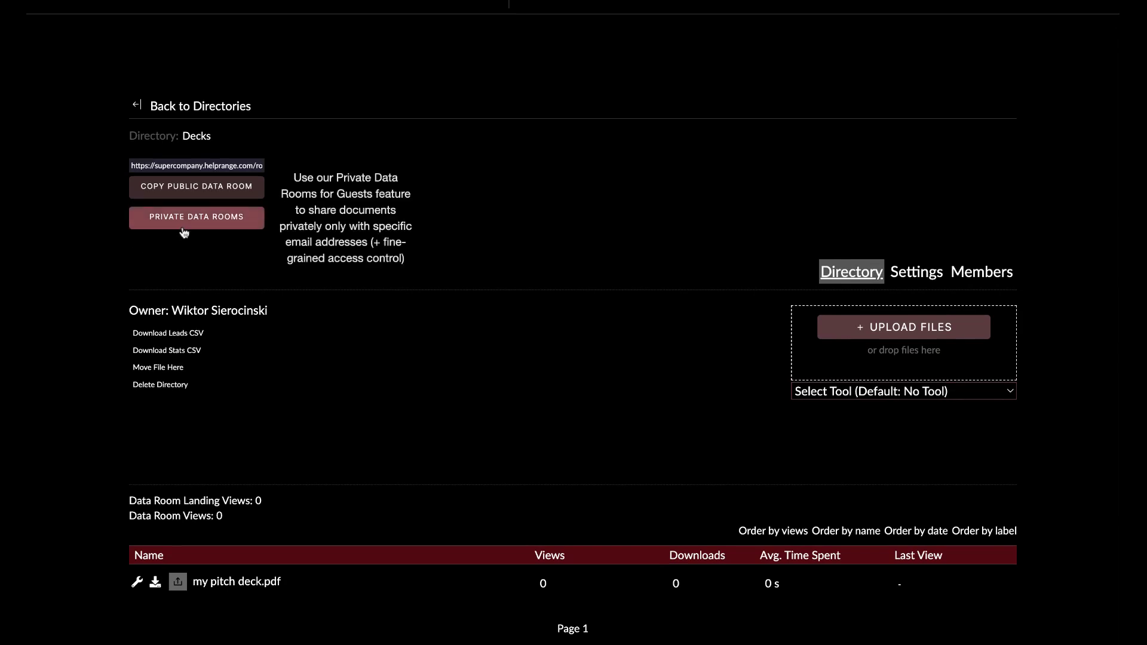
scroll(590, 170, "up", 1)
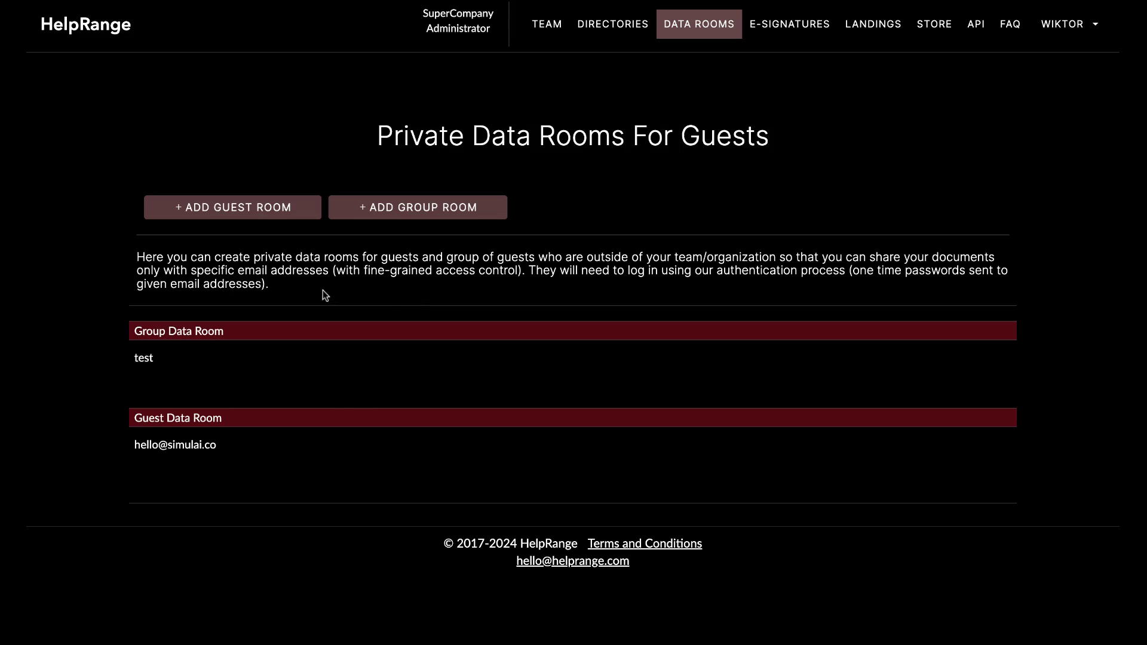
Begin adding a new guest room from the Private Data Rooms For Guests page.
left_click(227, 217)
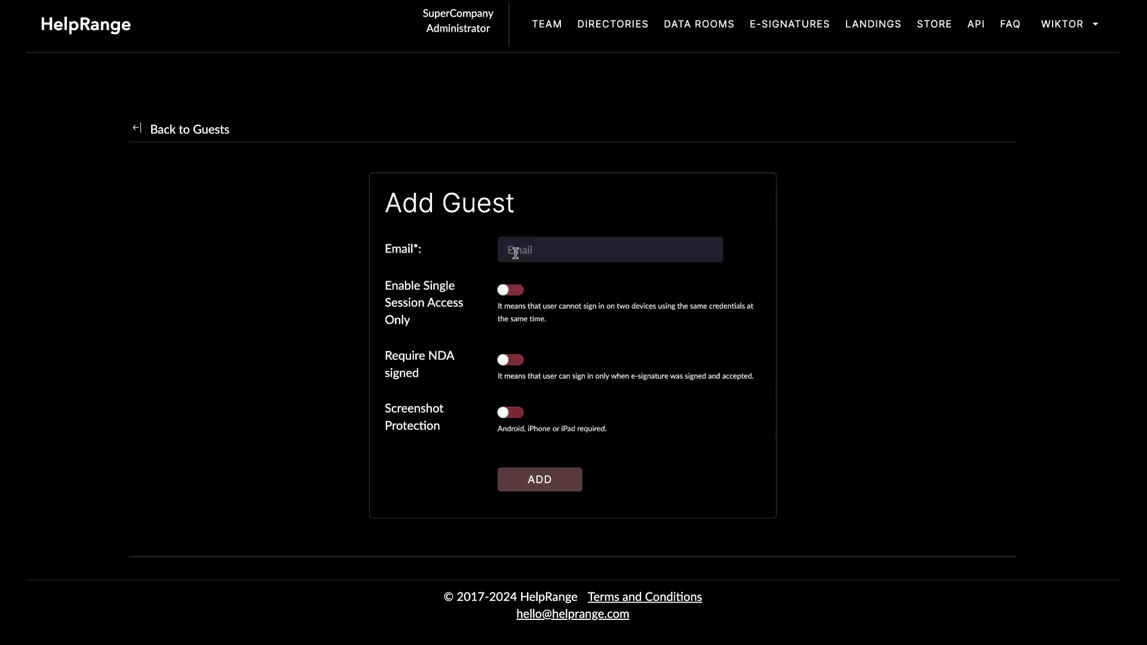
Enter the guest's e-mail address in the Add Guest form's Email field.
left_click(515, 254)
left_click(471, 293)
left_click(529, 247)
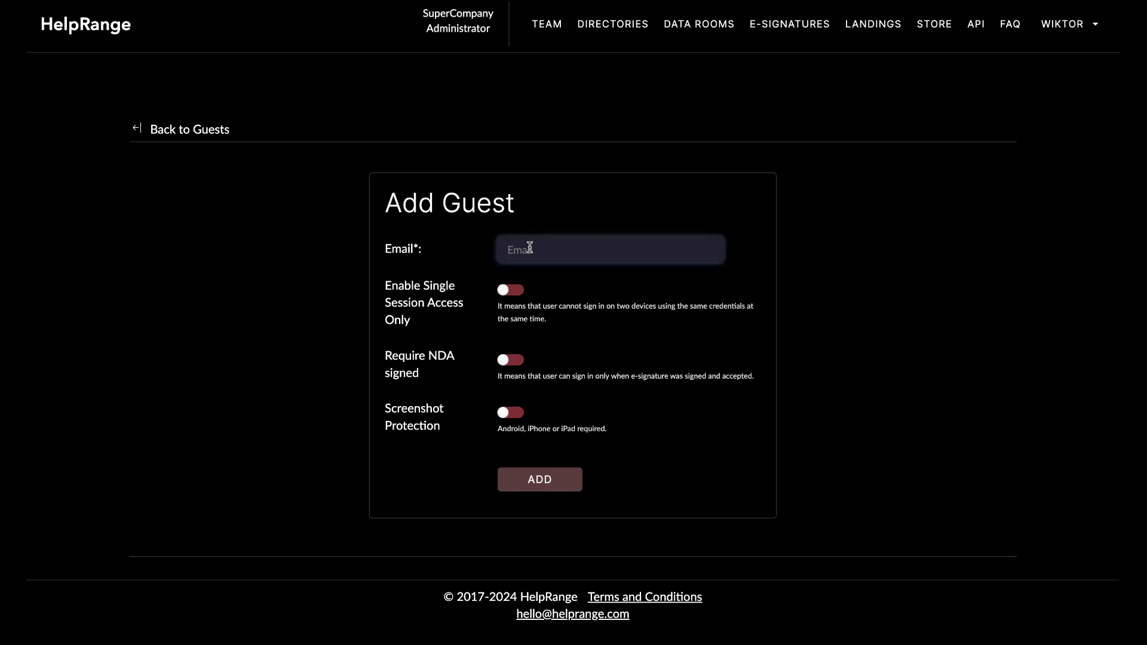
left_click(752, 286)
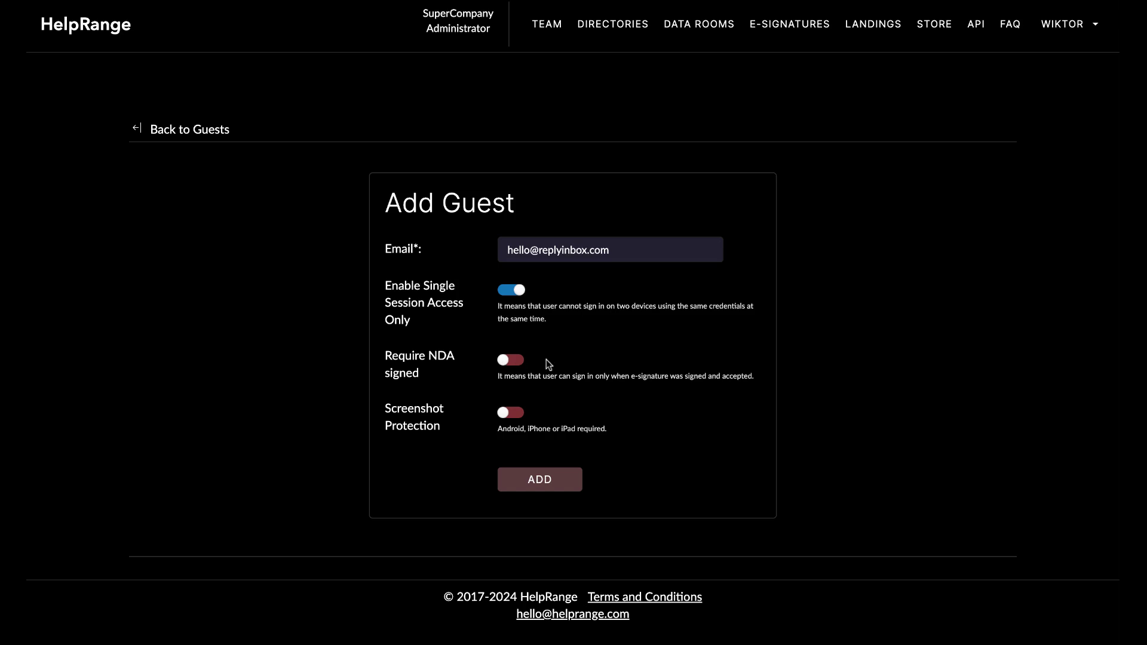
left_click(518, 362)
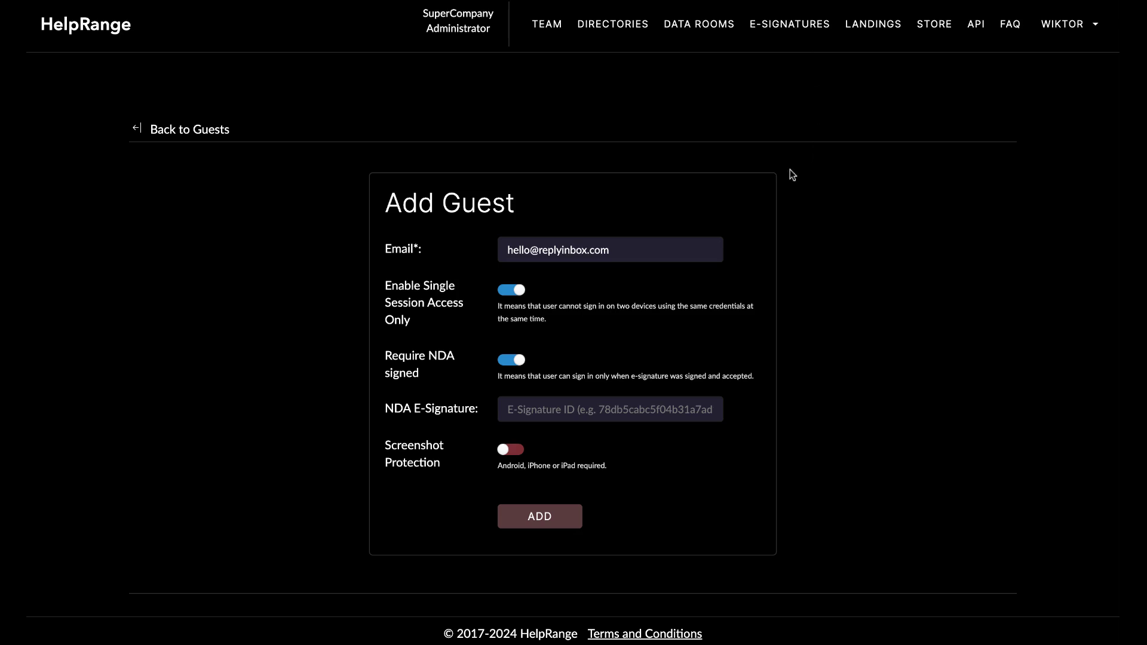
left_click(507, 361)
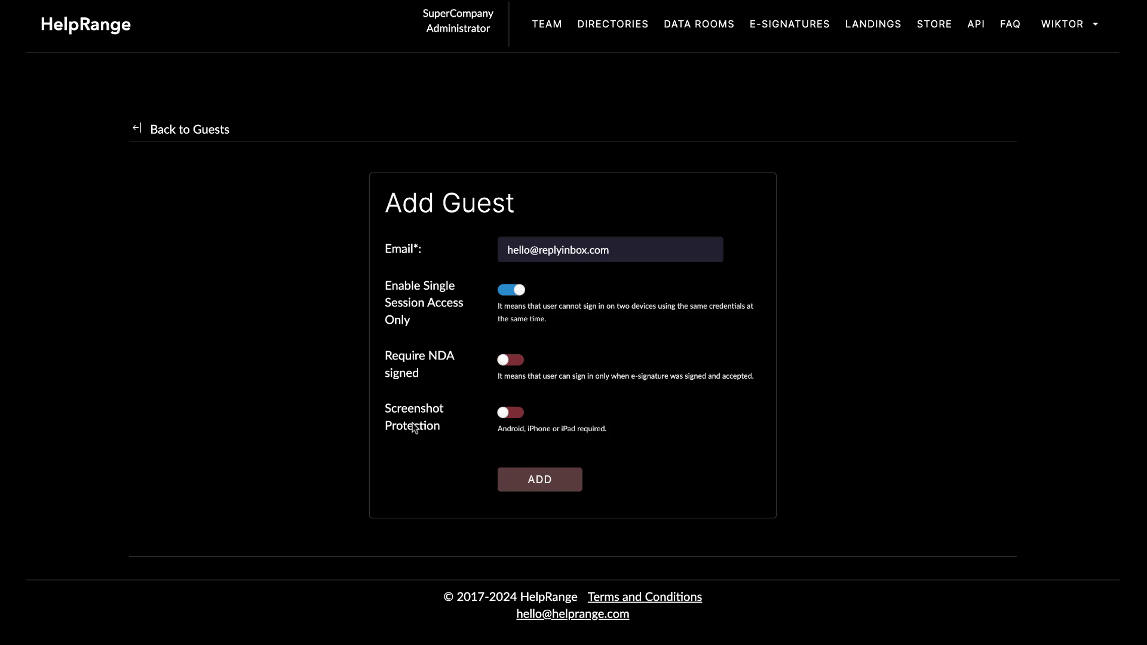
left_click(539, 478)
Create the guest room, open it, and choose my pitch deck.pdf from Decks to assign.
left_click(540, 480)
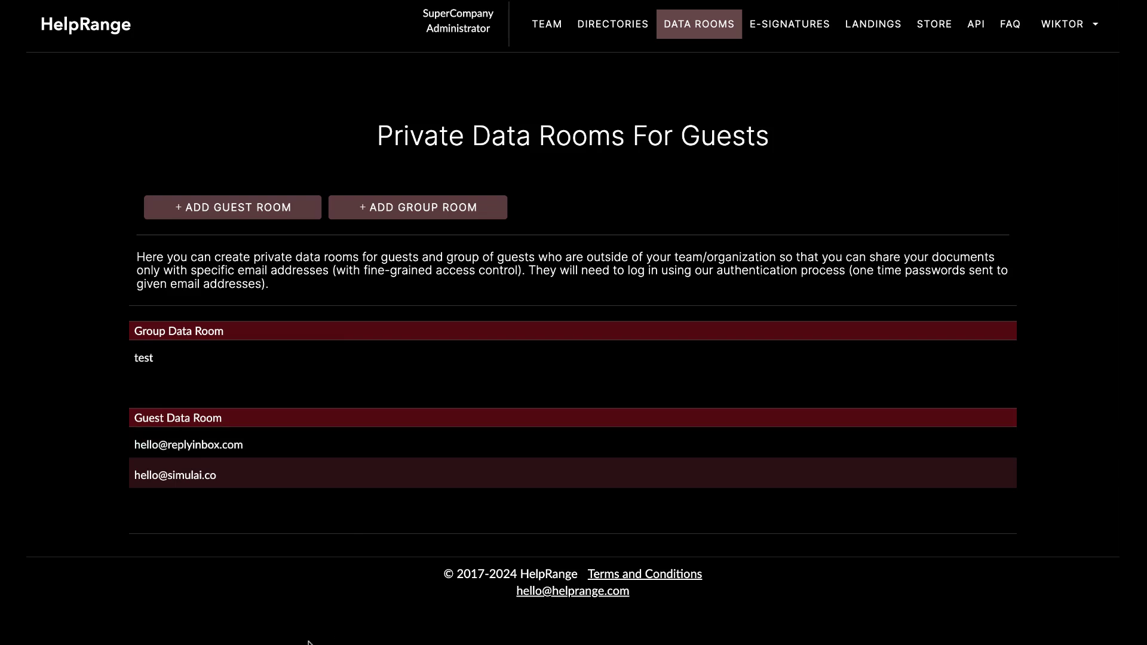
left_click(490, 444)
scroll(560, 411, "down", 1)
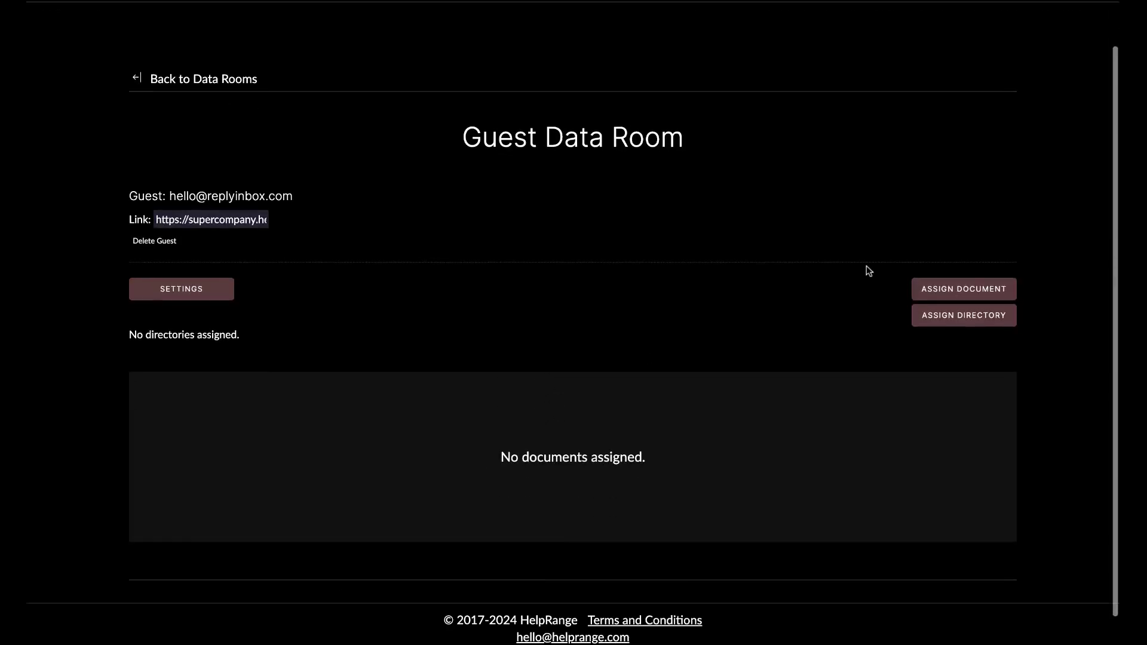
left_click(943, 295)
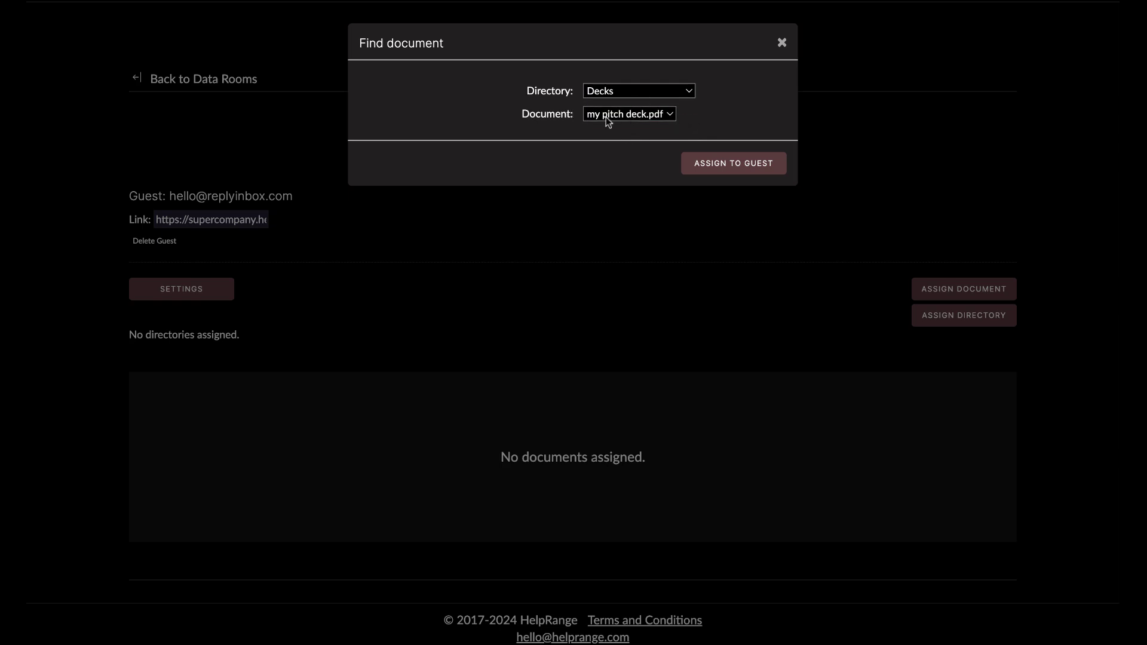
left_click(747, 162)
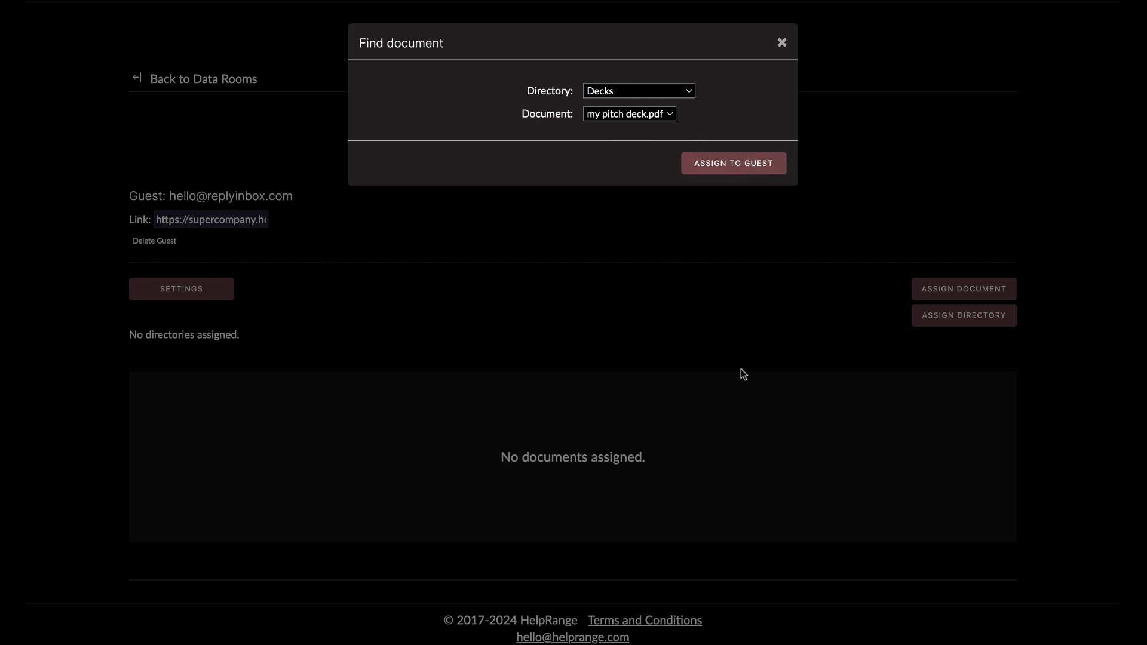
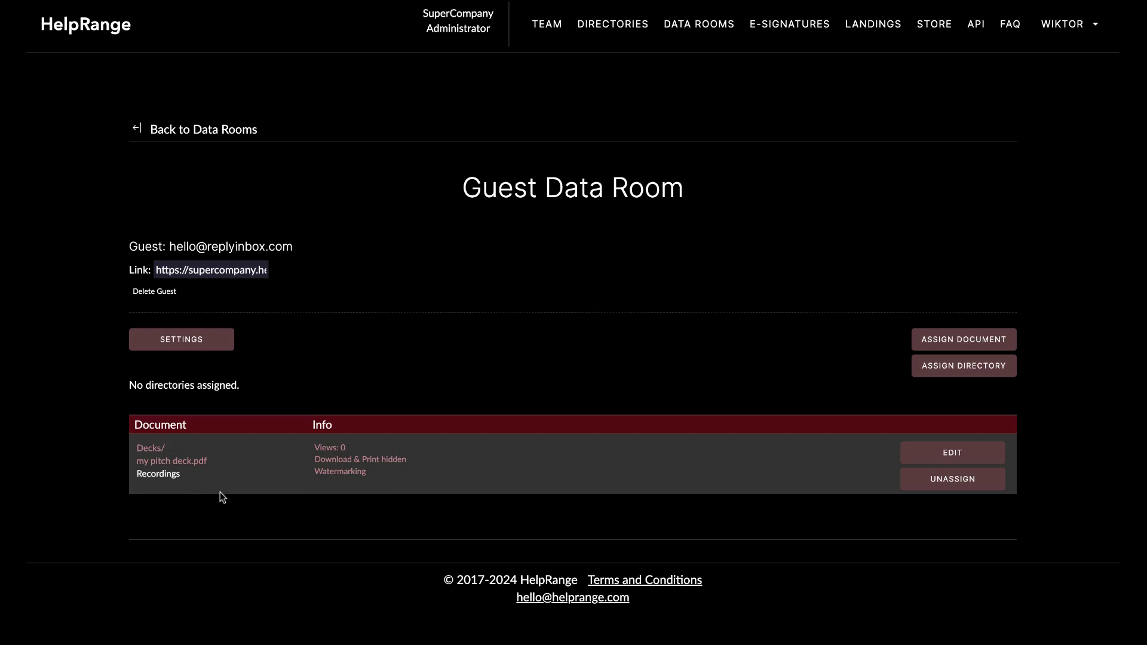
Scroll the Guest Data Room to check my pitch deck.pdf shows Download & Print hidden and Watermarking.
scroll(567, 387, "down", 1)
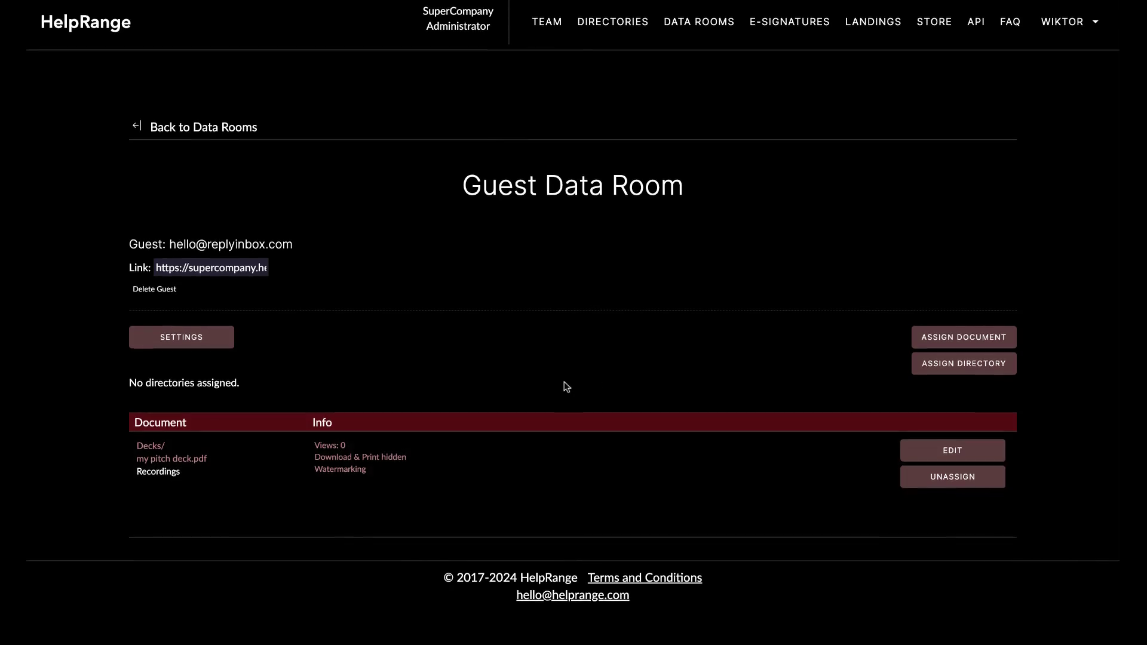
scroll(562, 391, "up", 1)
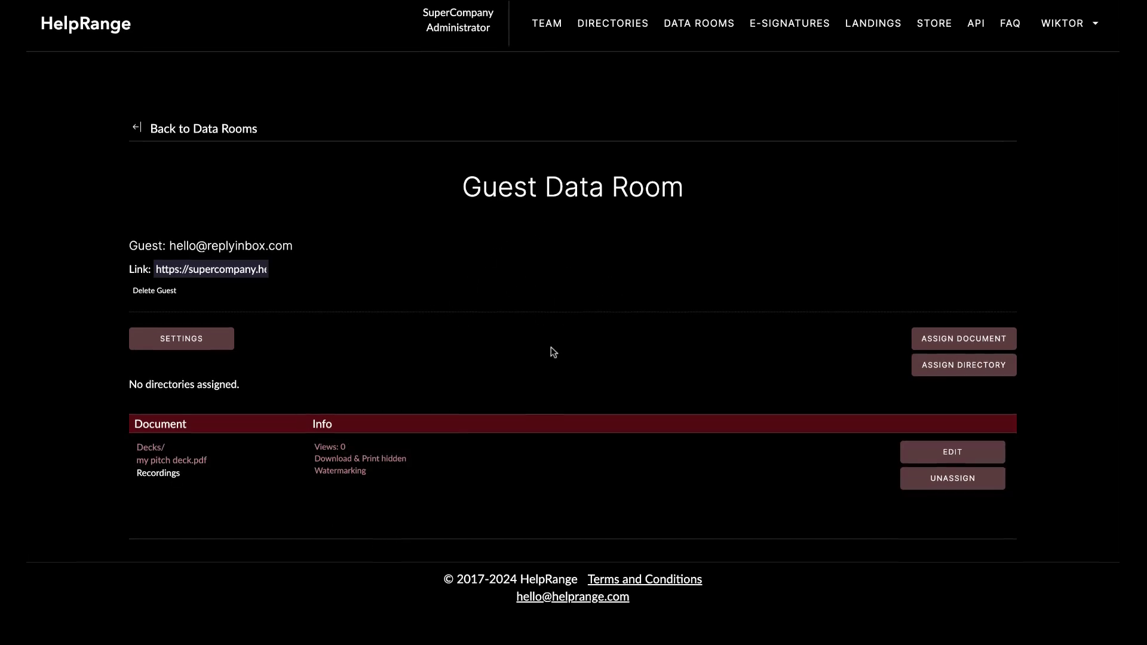
Edit the my pitch deck.pdf link and toggle its watermark setting.
left_click(937, 458)
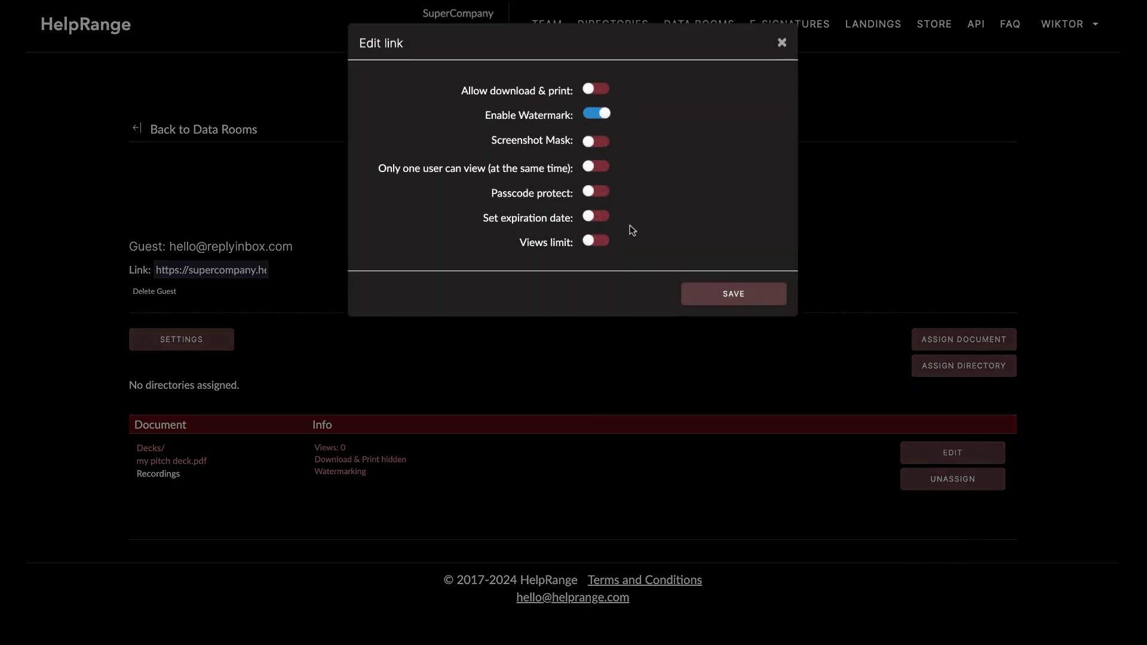
left_click(609, 113)
Discard the link edits, scan the pitch deck's empty recordings list, then go back to the Guest Data Room.
left_click(782, 44)
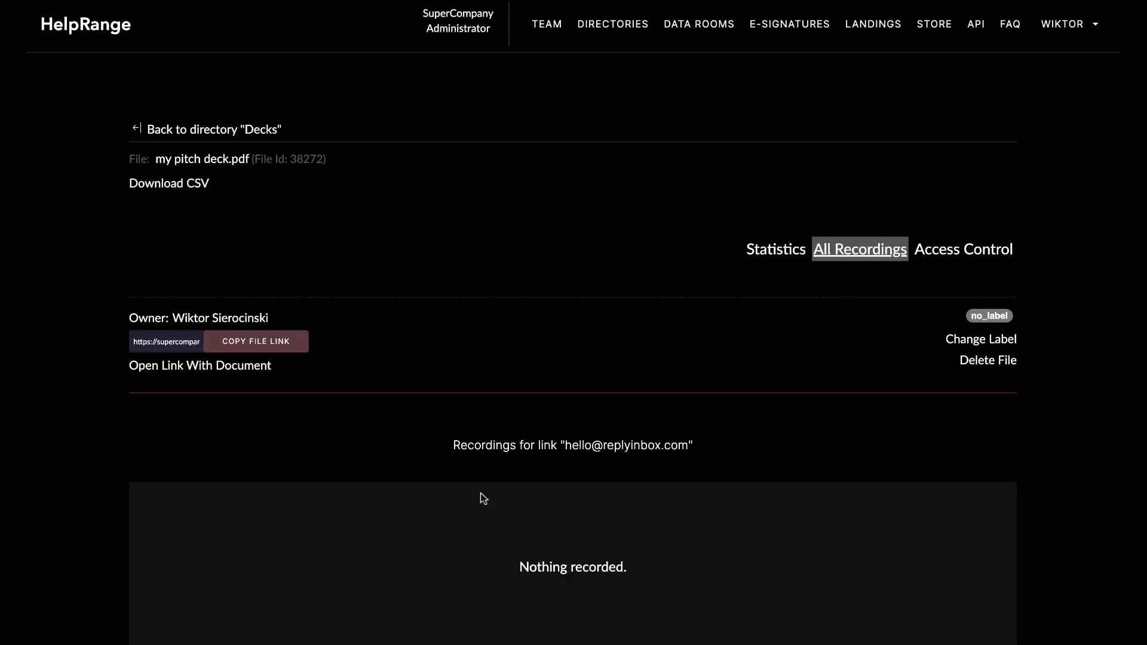
scroll(672, 471, "down", 3)
scroll(672, 468, "up", 3)
scroll(573, 323, "down", 1)
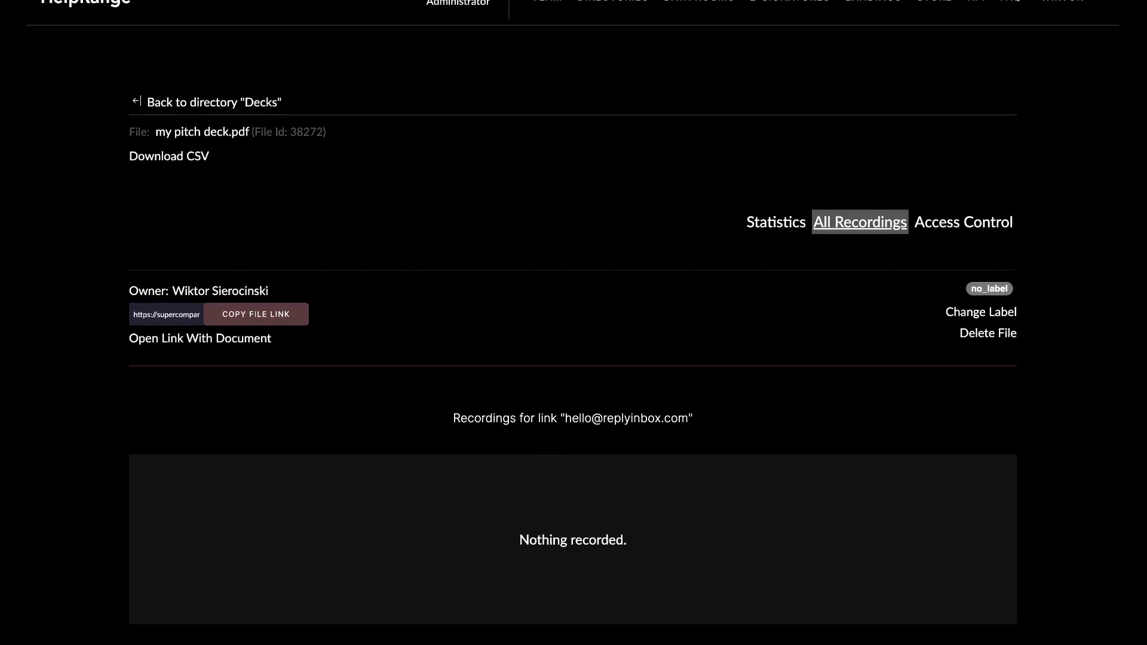
scroll(573, 323, "down", 2)
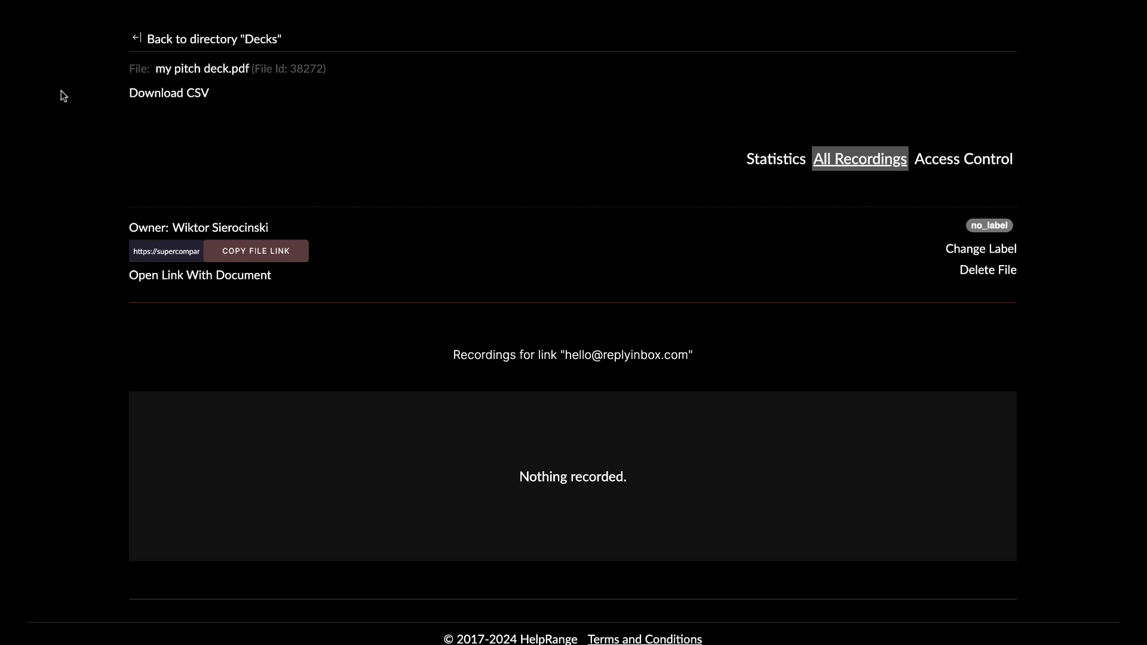
key("alt+Left")
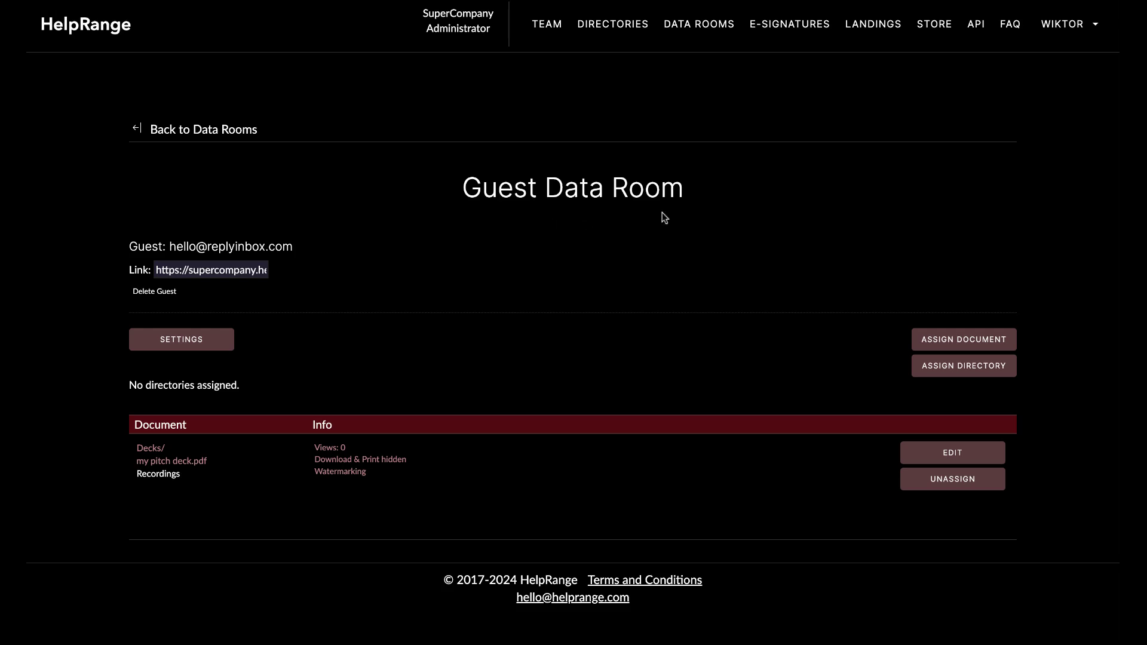
Leave the Guest Data Room, begin a new group room, then abandon it for the Data Rooms list.
left_click(248, 138)
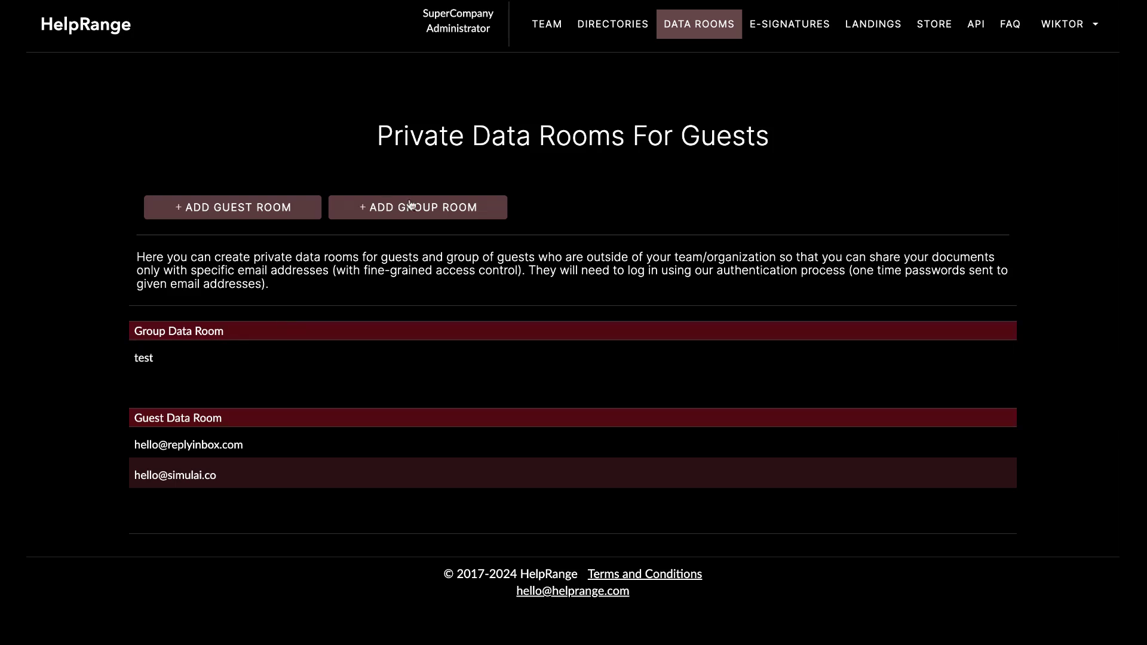
left_click(418, 209)
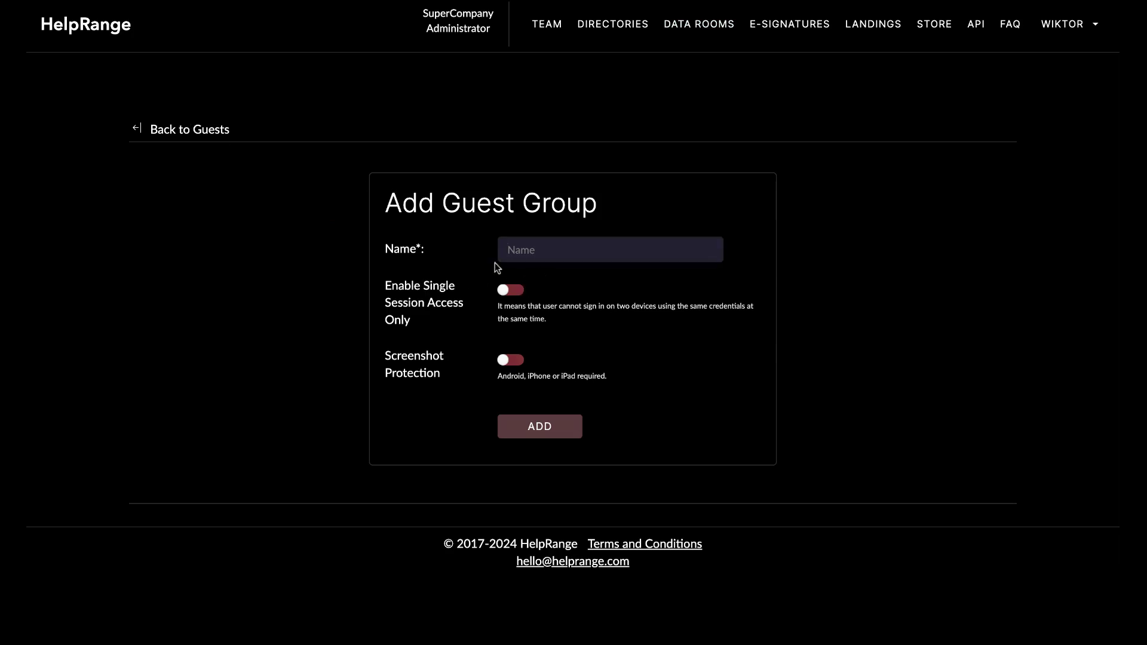
key("alt+Left")
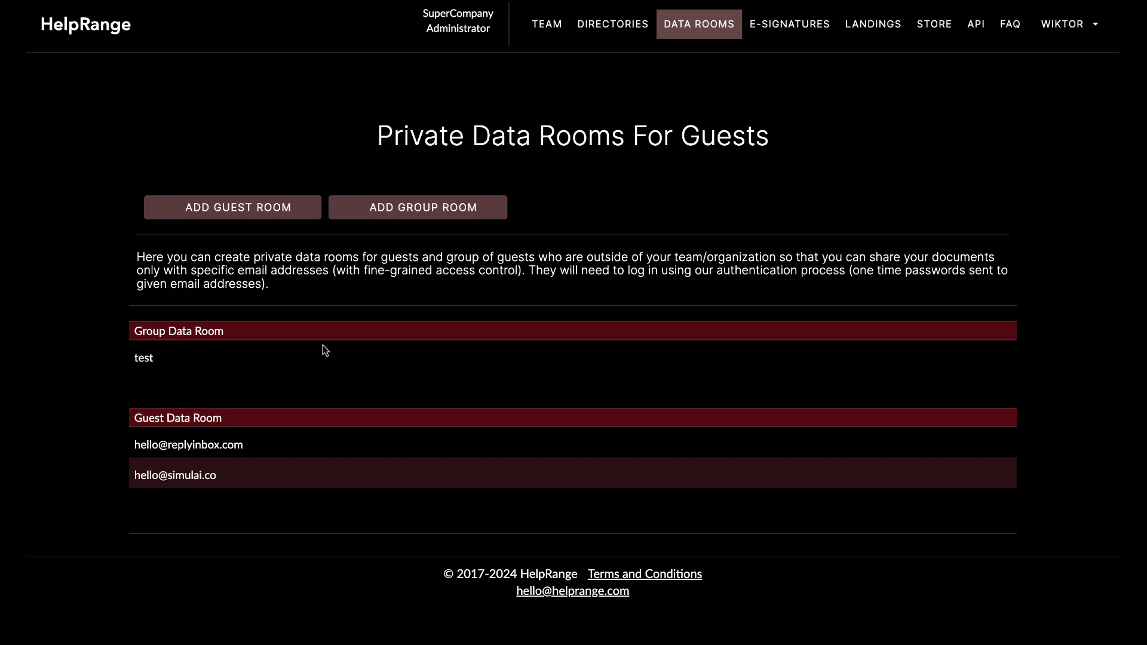
left_click(242, 359)
scroll(534, 331, "down", 1)
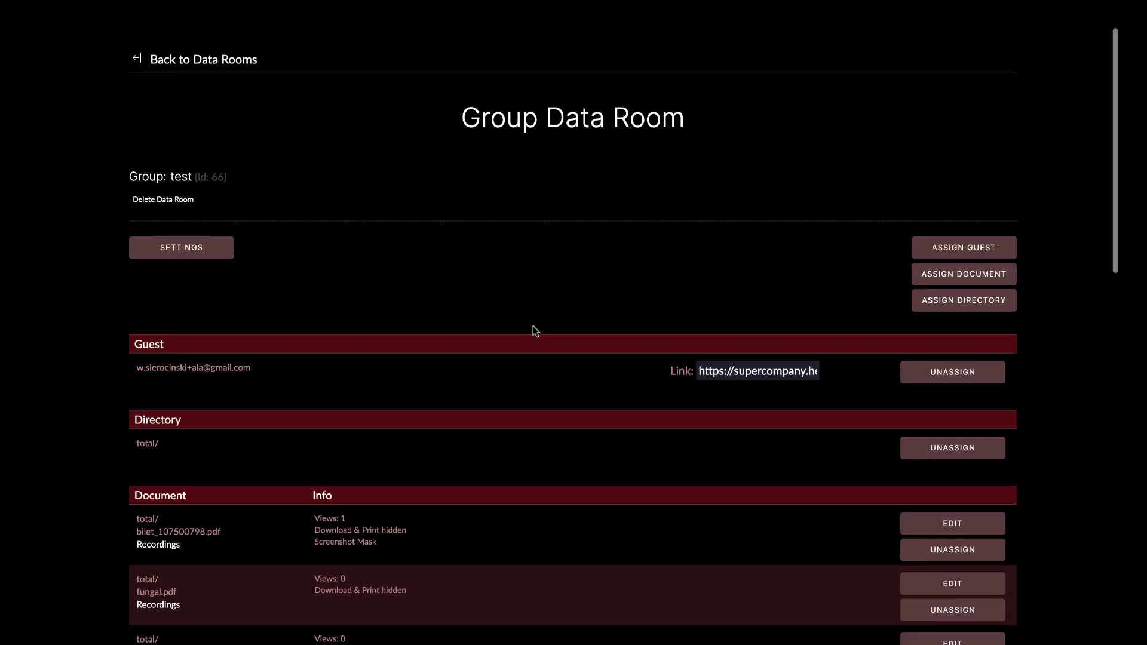
scroll(533, 326, "down", 3)
scroll(533, 325, "up", 4)
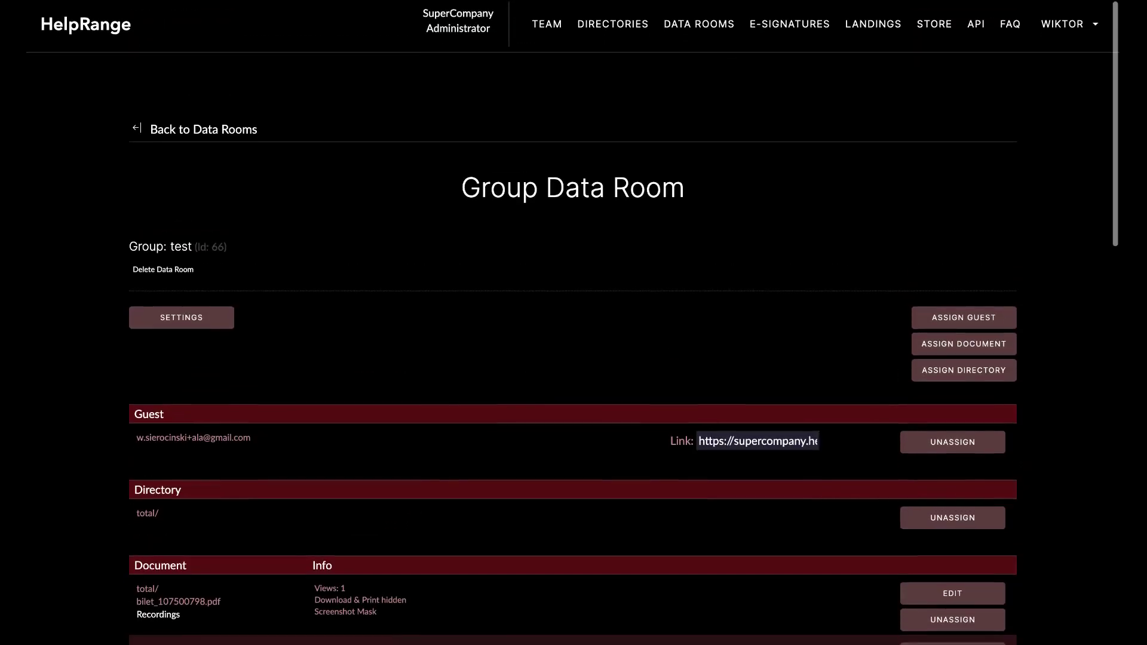
left_click(931, 324)
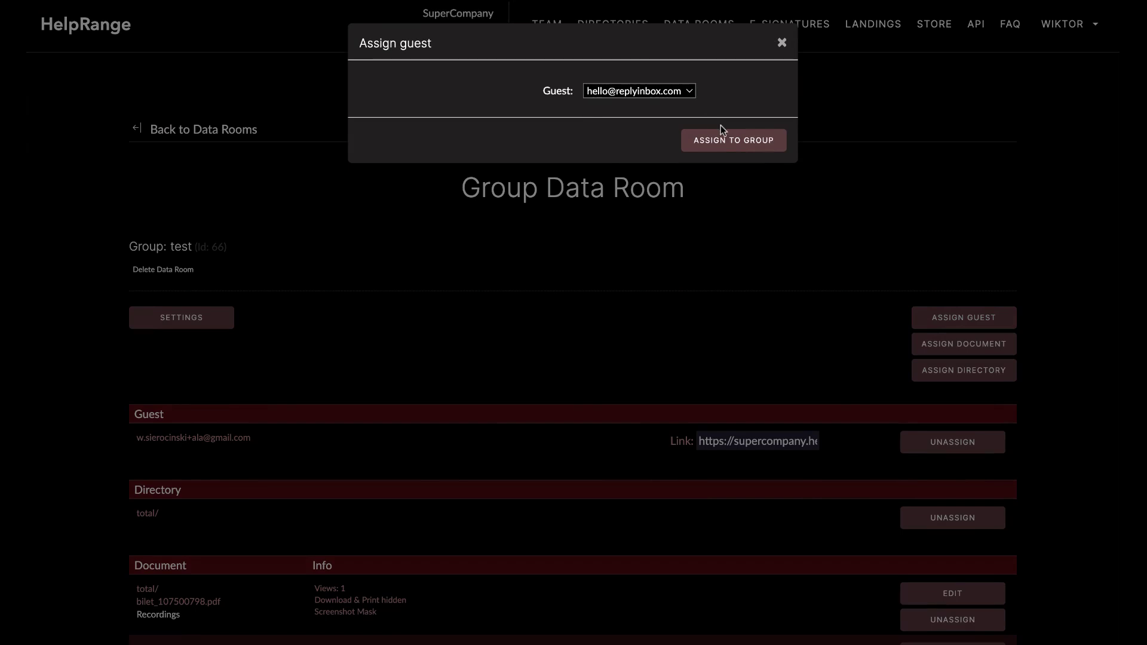
left_click(783, 43)
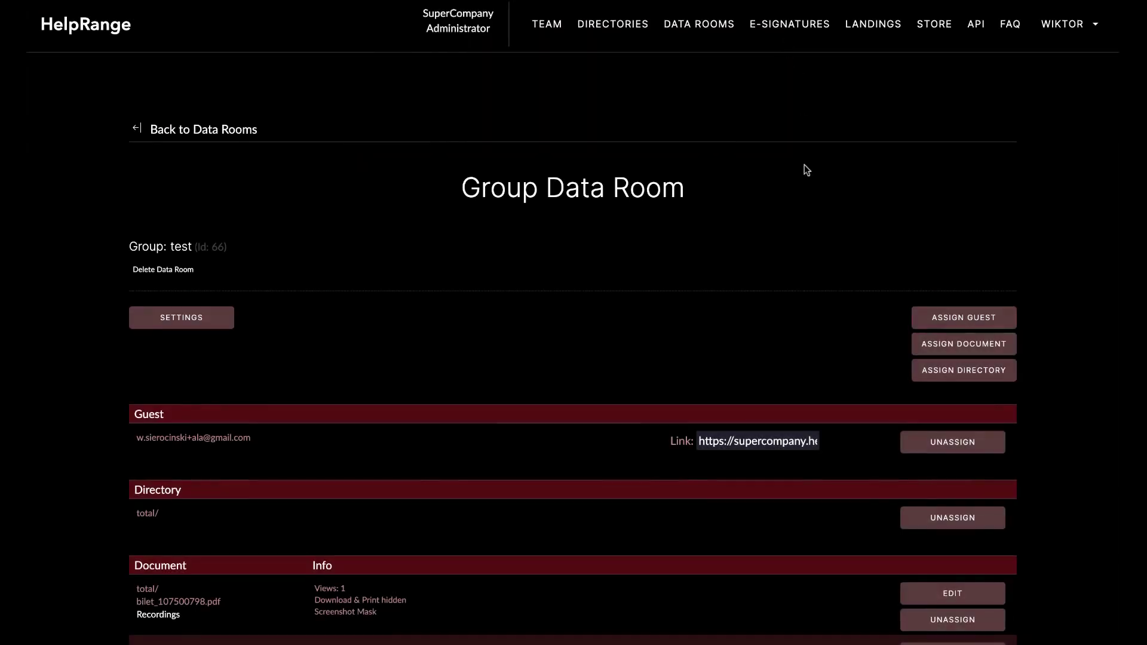
scroll(729, 358, "down", 10)
scroll(726, 353, "up", 9)
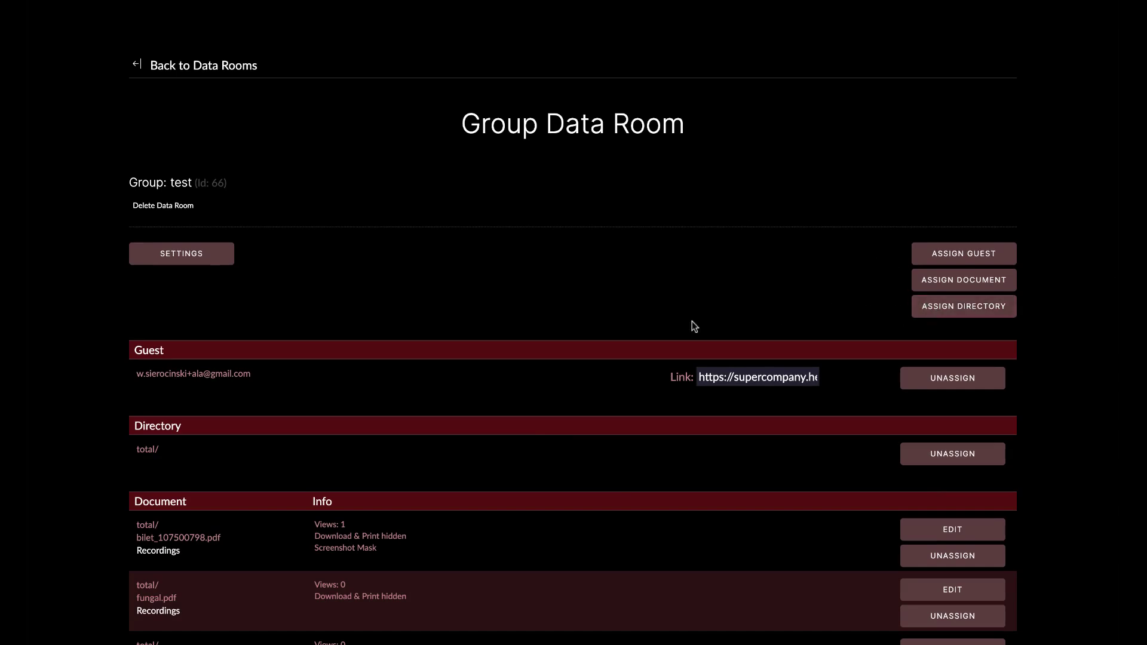
scroll(694, 324, "up", 2)
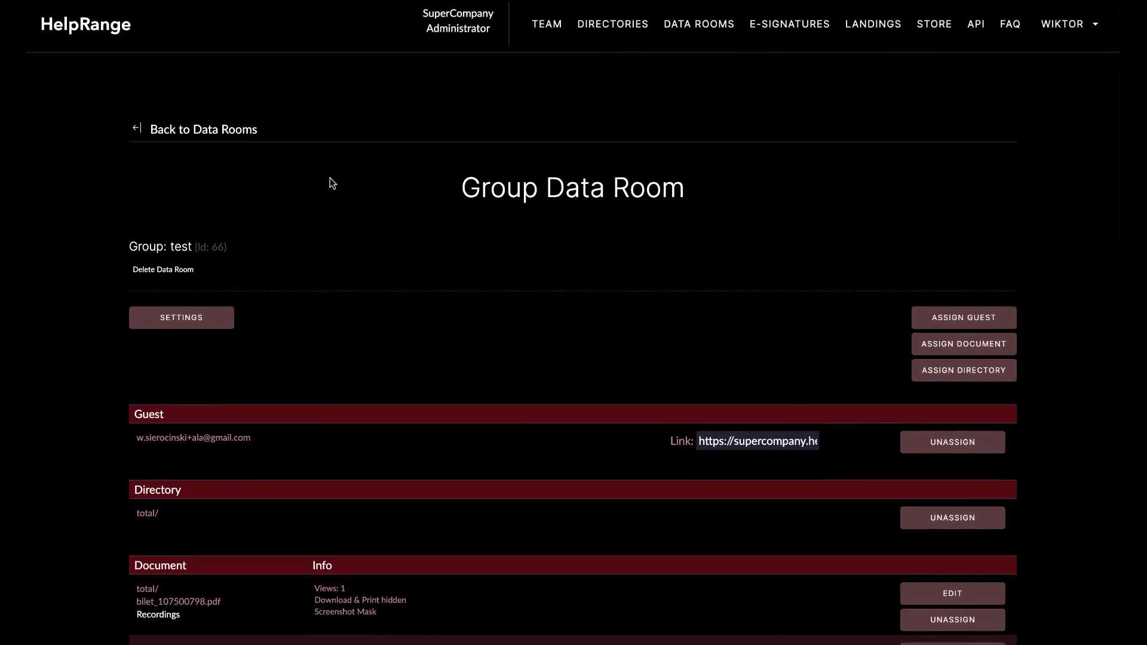
left_click(257, 139)
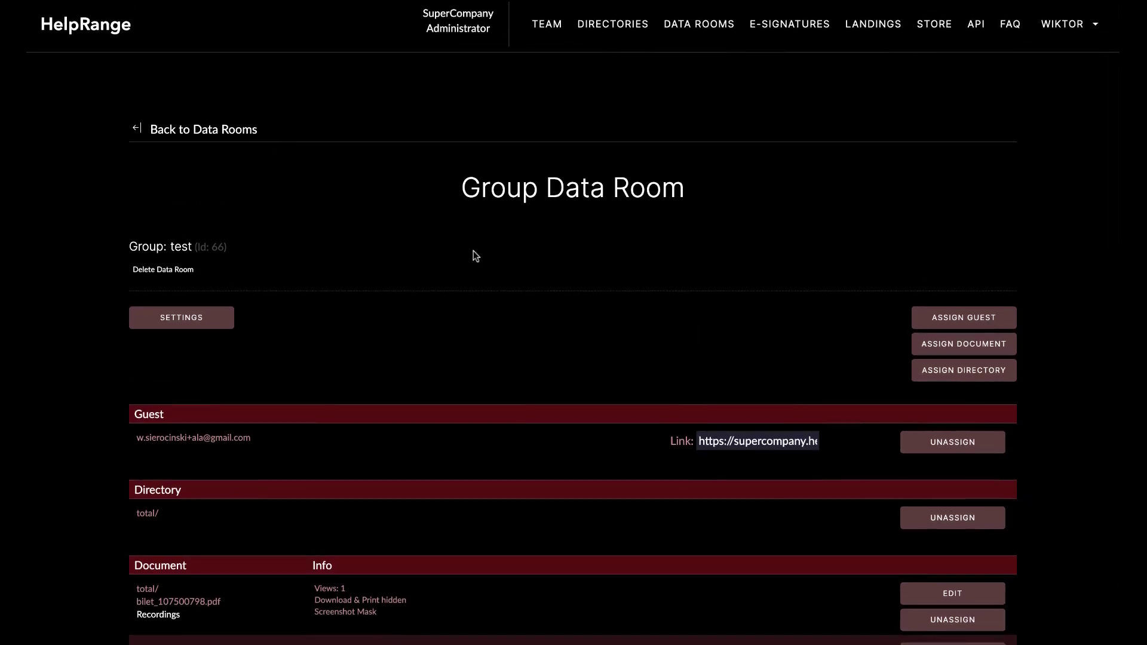